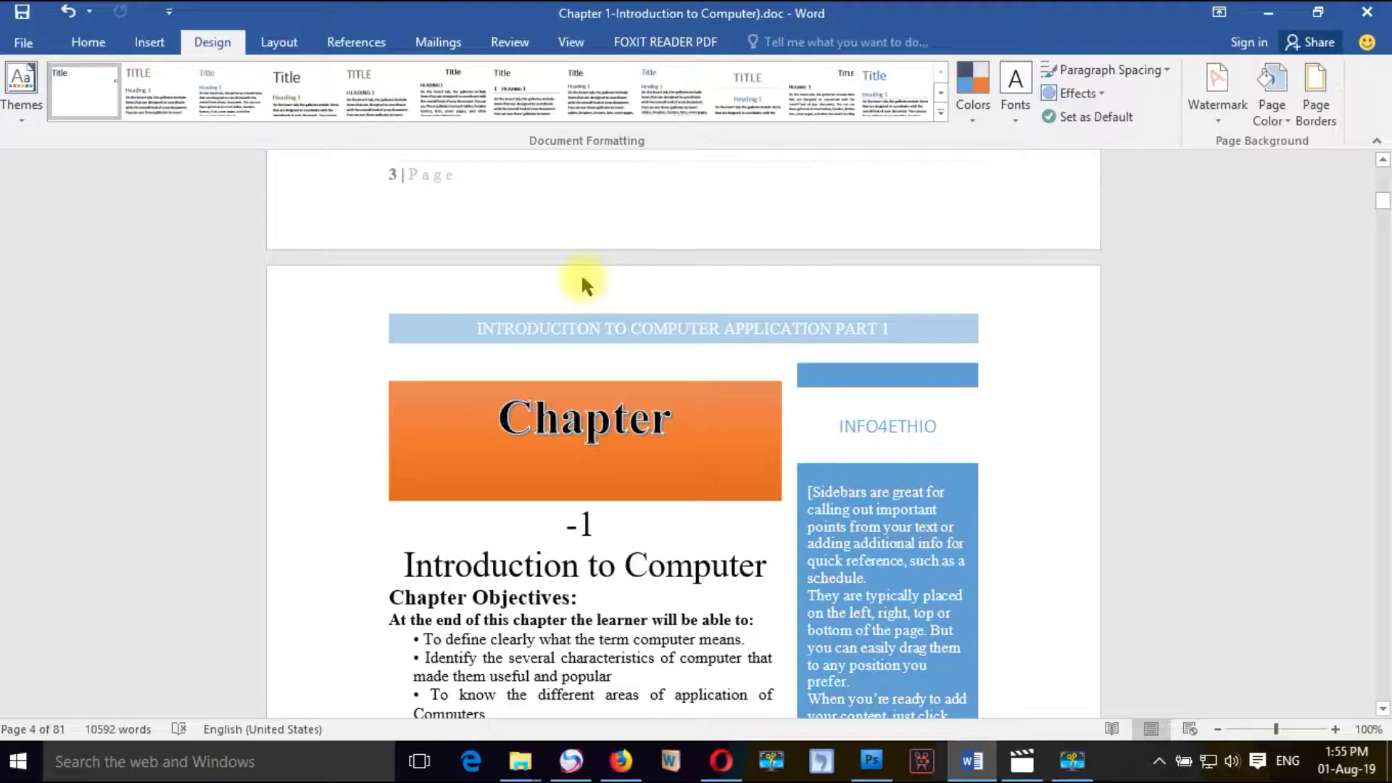
# Look through the Home, Insert and Design tabs and try a different style set
pyautogui.click(86, 45)
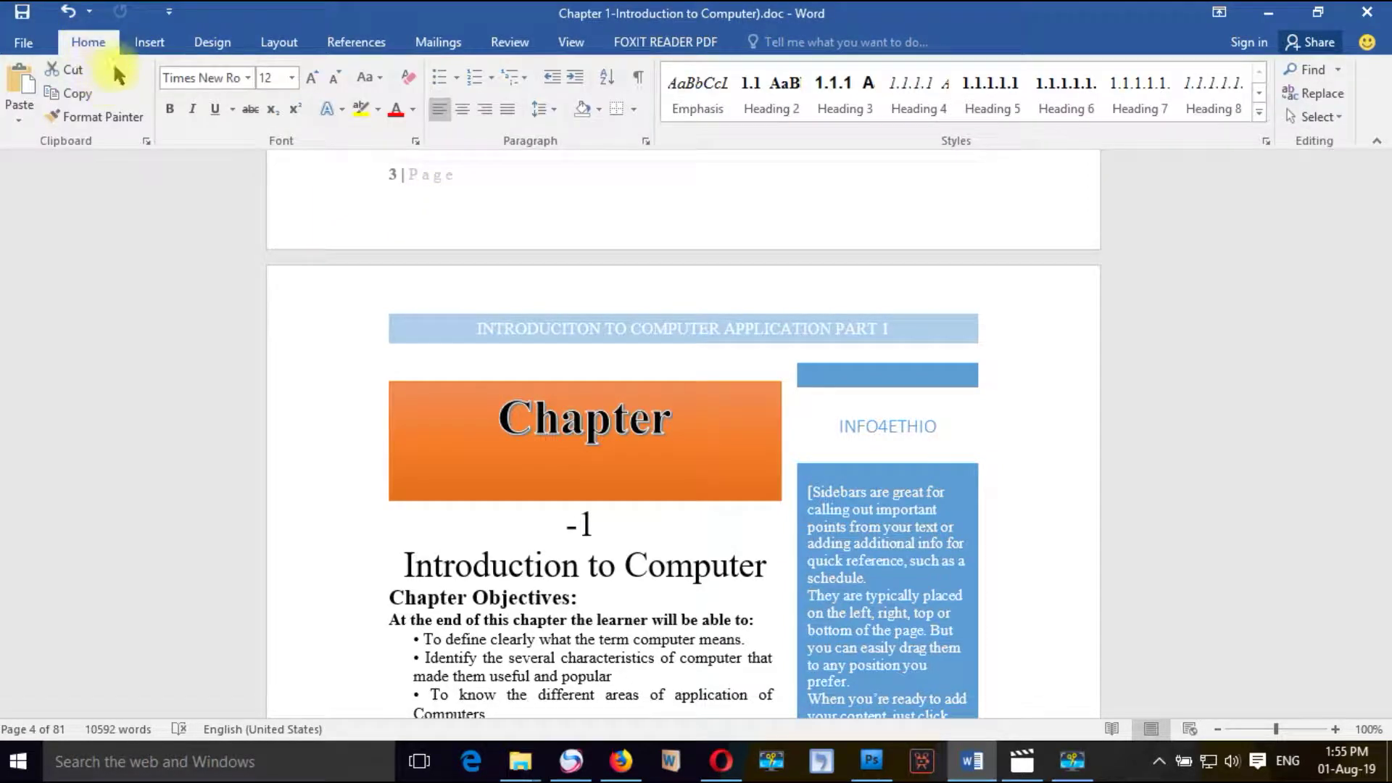
pyautogui.click(149, 44)
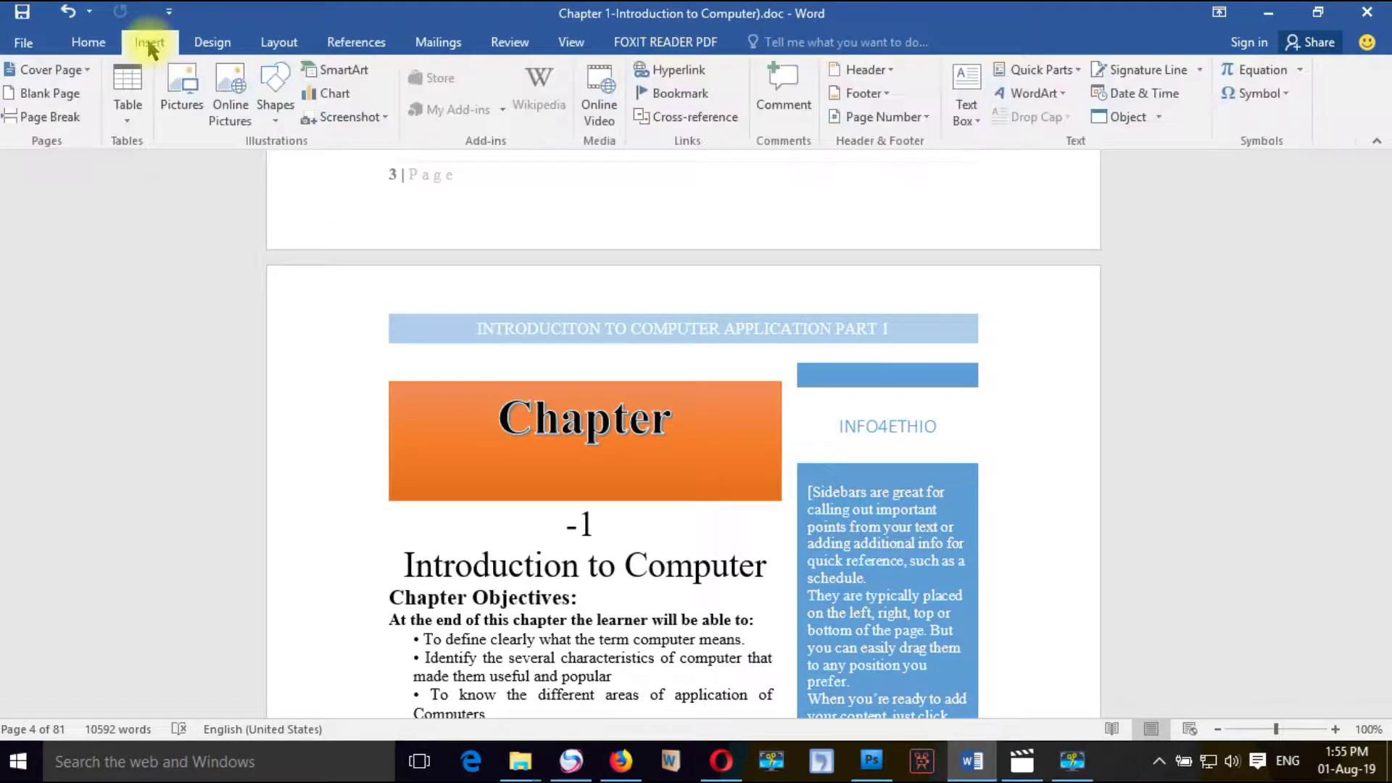
pyautogui.click(212, 44)
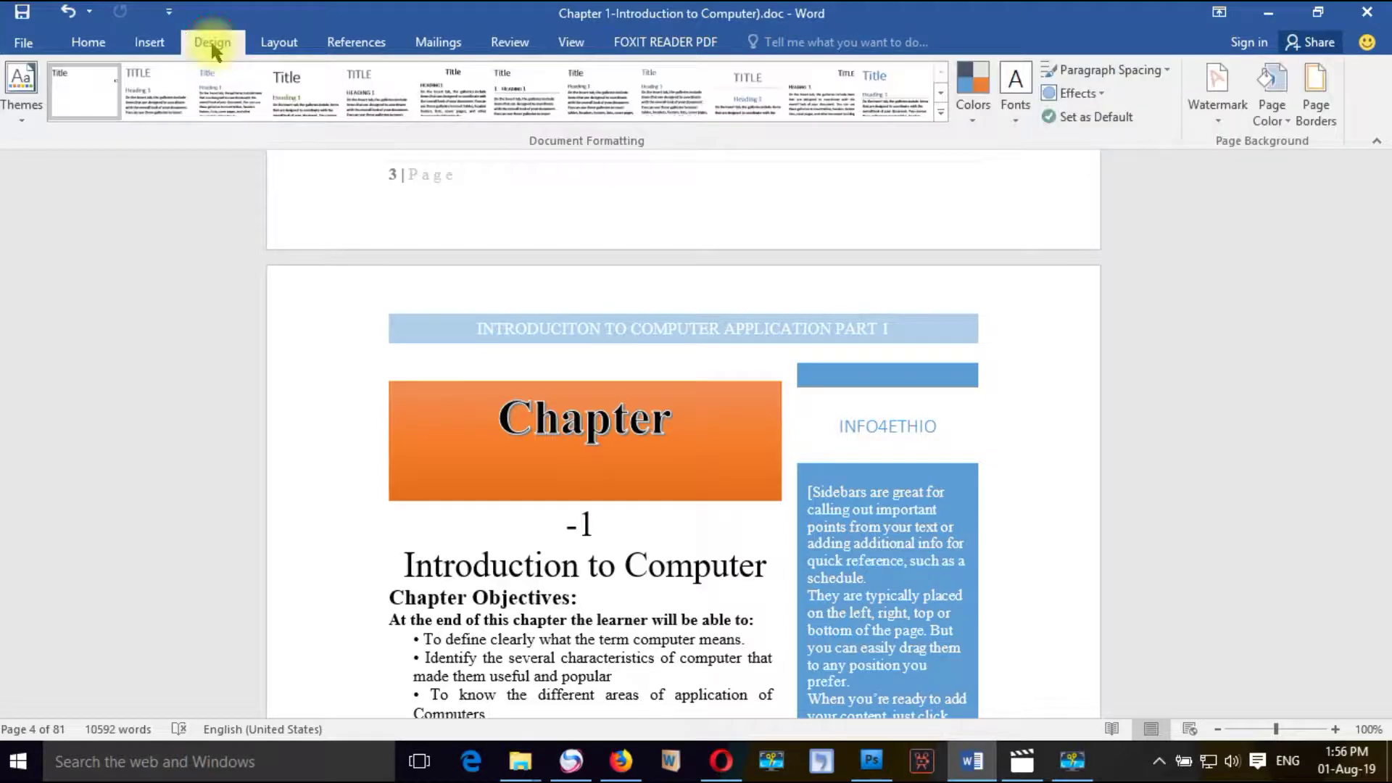
pyautogui.click(169, 109)
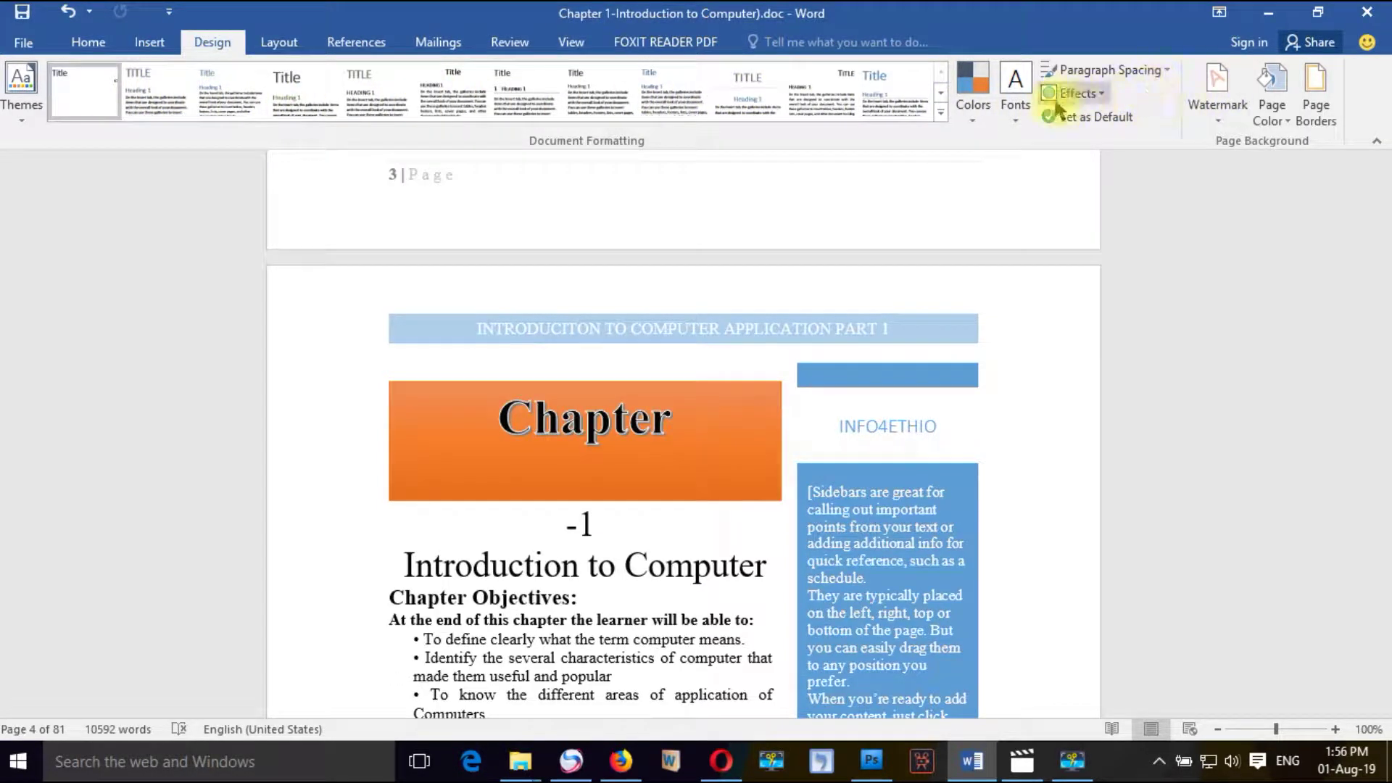
# Browse the Themes gallery and apply the Ion Boardroom theme
pyautogui.click(24, 90)
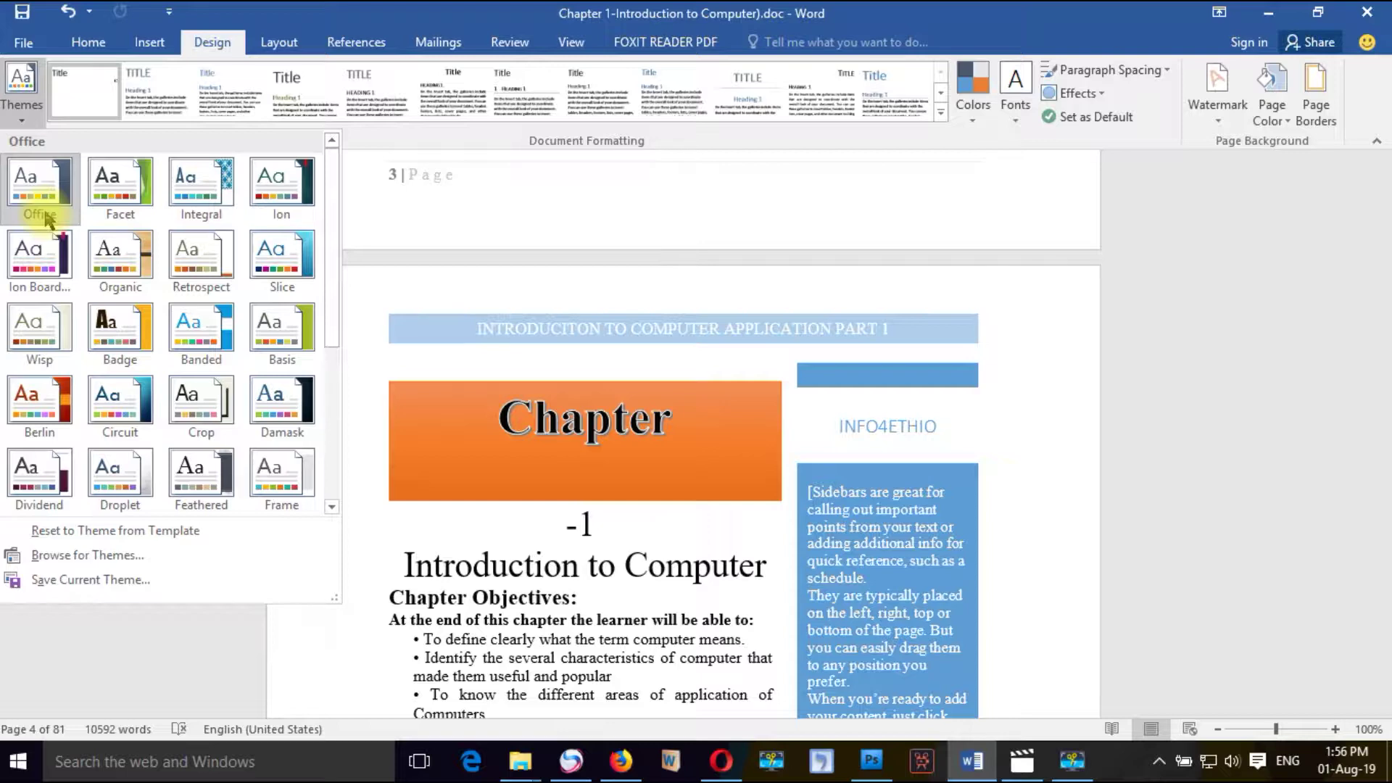
pyautogui.moveTo(332, 292); pyautogui.dragTo(324, 418)
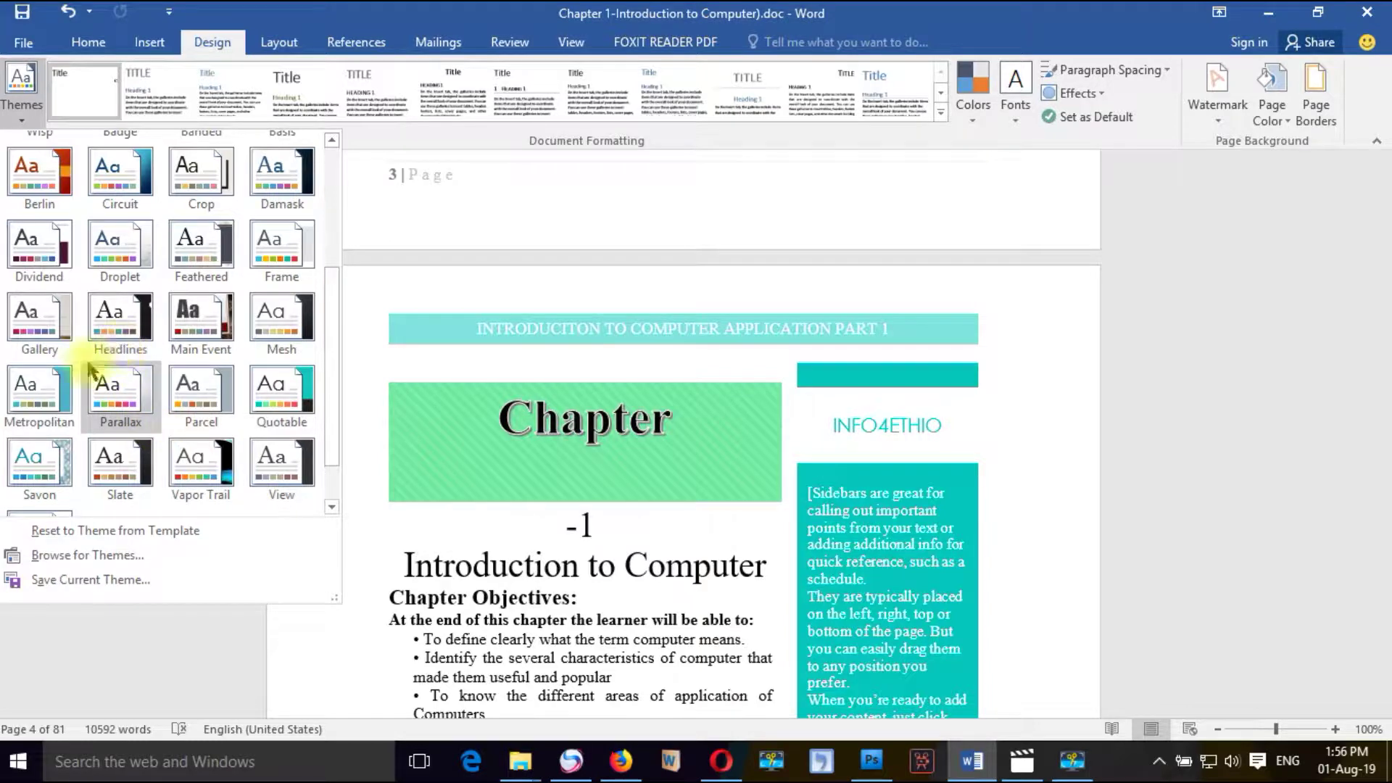
pyautogui.scroll(3, 49, 221)
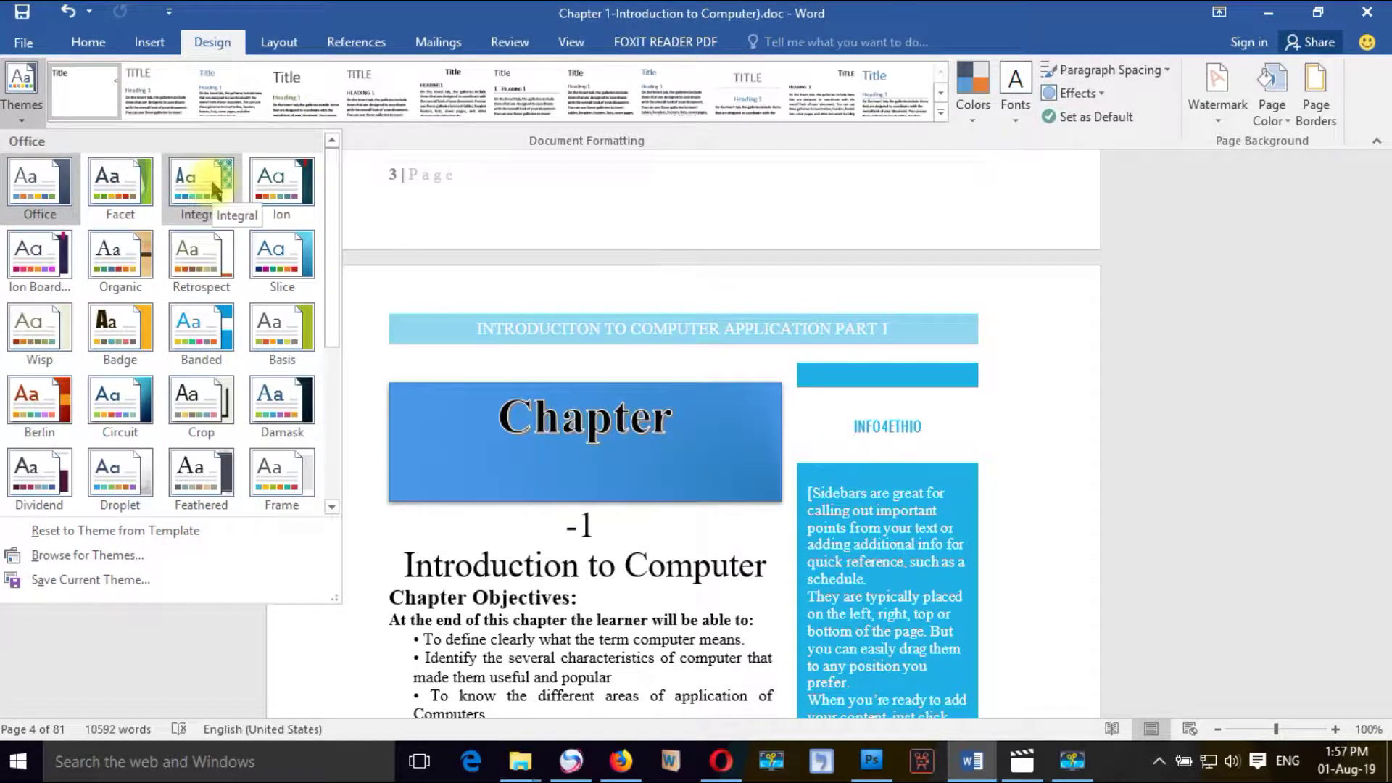
pyautogui.click(58, 261)
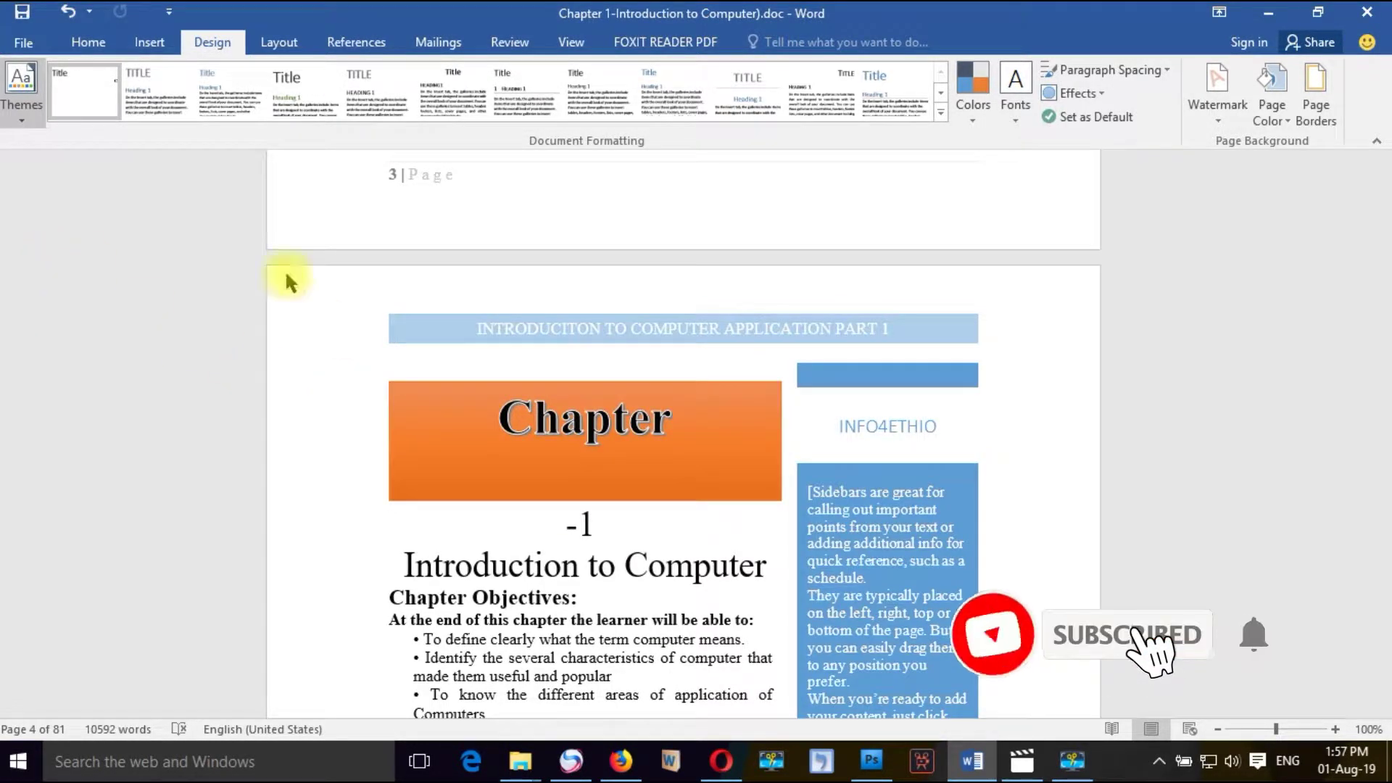
pyautogui.click(30, 91)
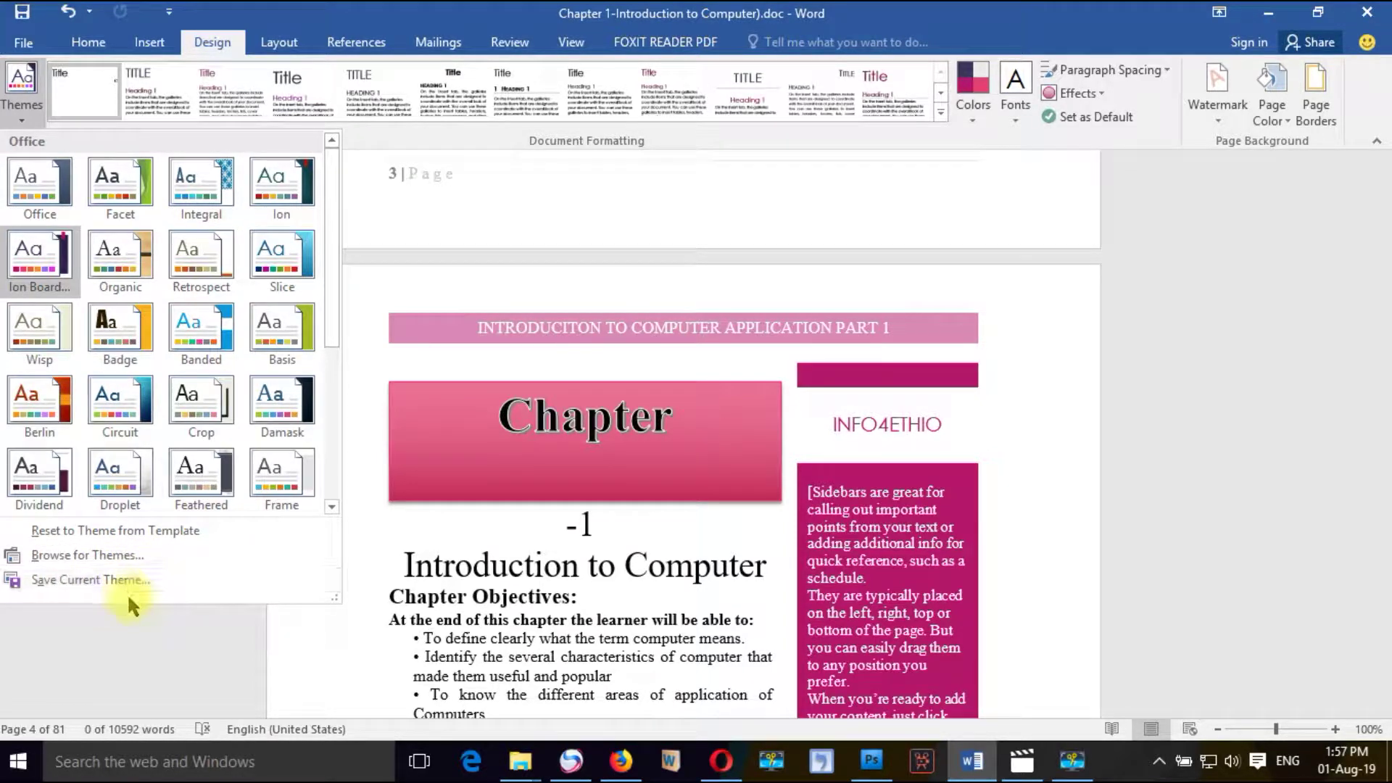
pyautogui.click(159, 609)
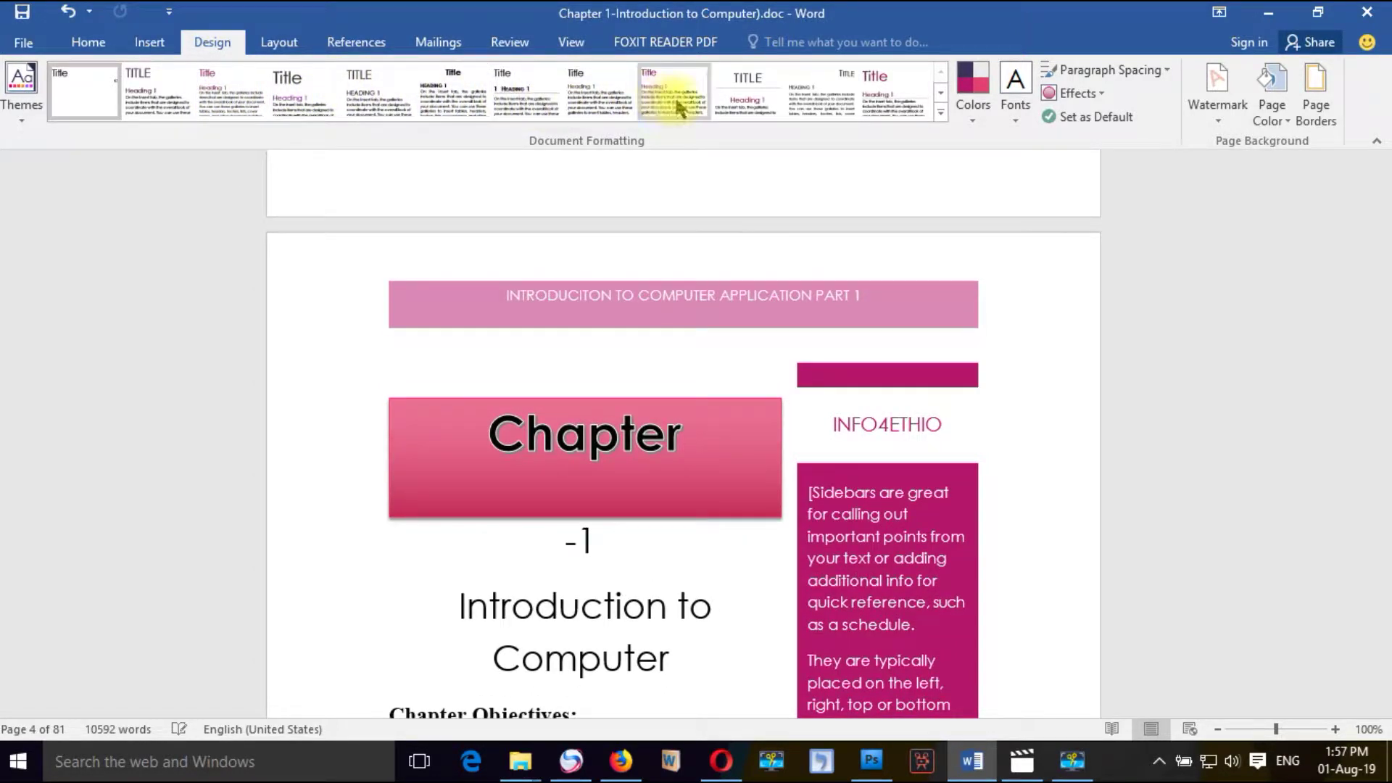
# Pick a style set from the expanded Document Formatting gallery and switch the theme colours to a blue palette
pyautogui.click(941, 111)
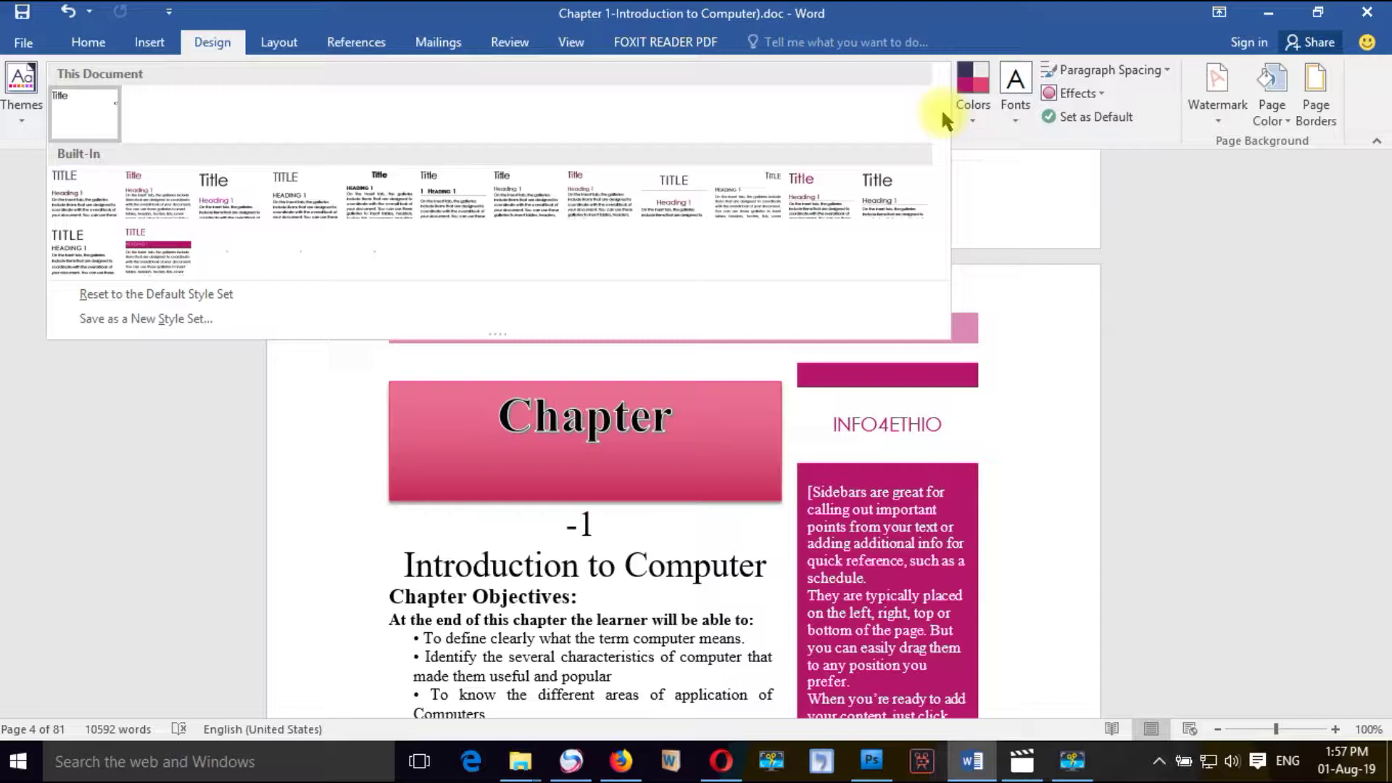
pyautogui.click(158, 251)
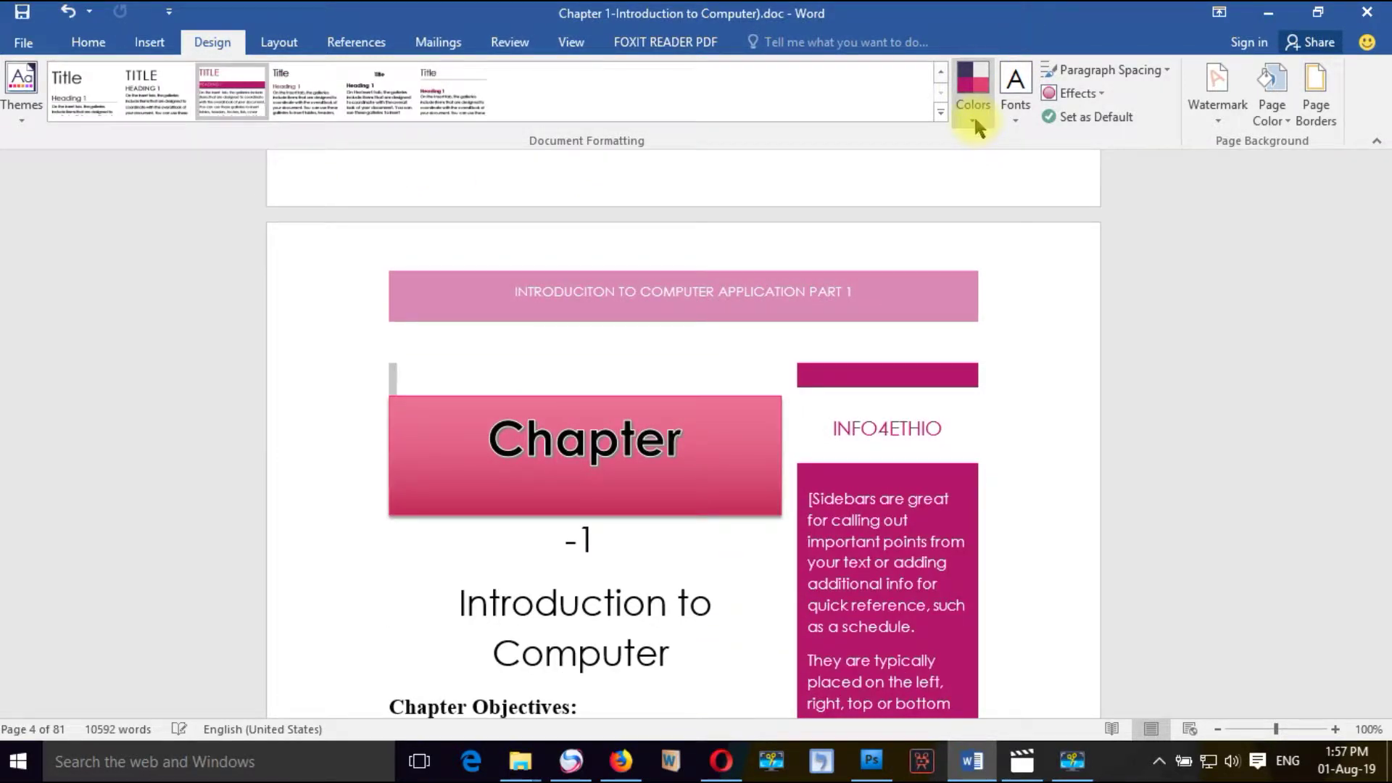
pyautogui.click(972, 115)
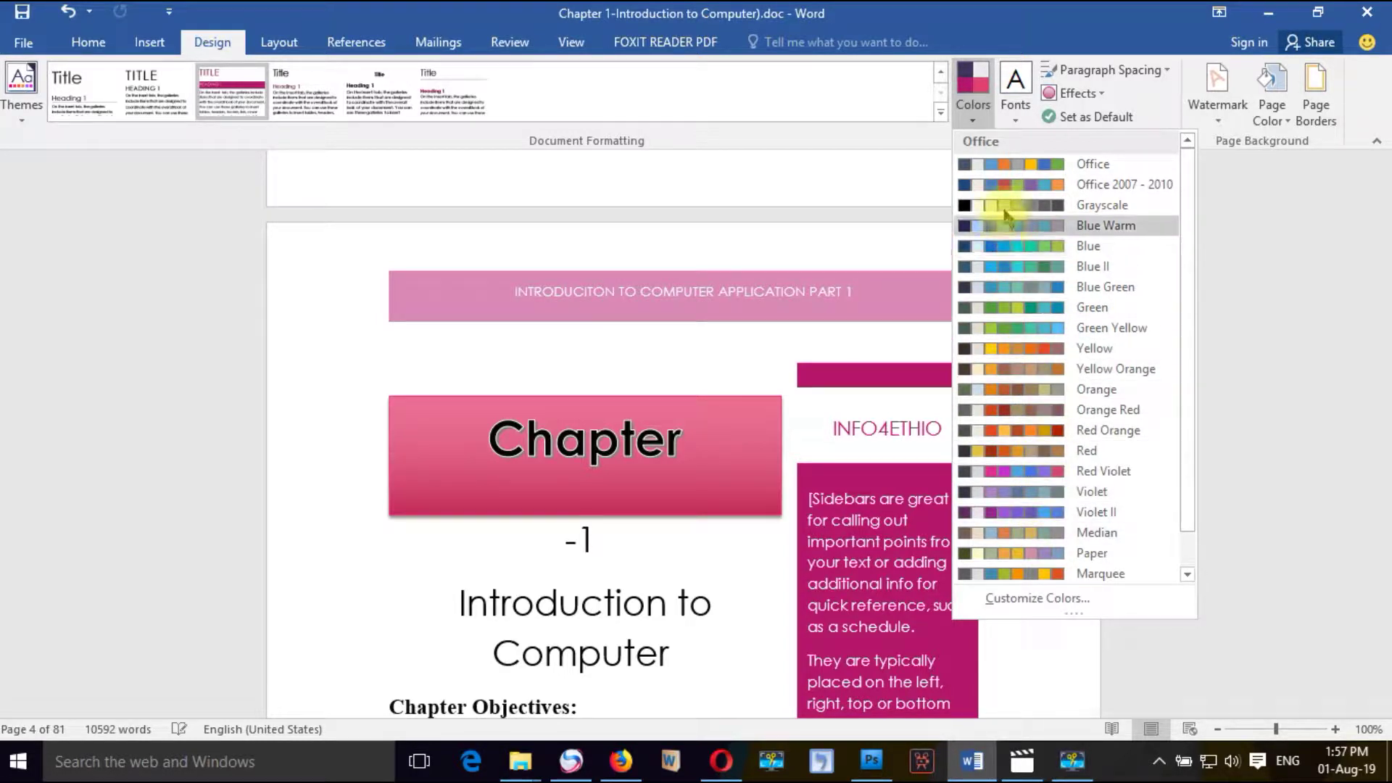
pyautogui.click(1024, 268)
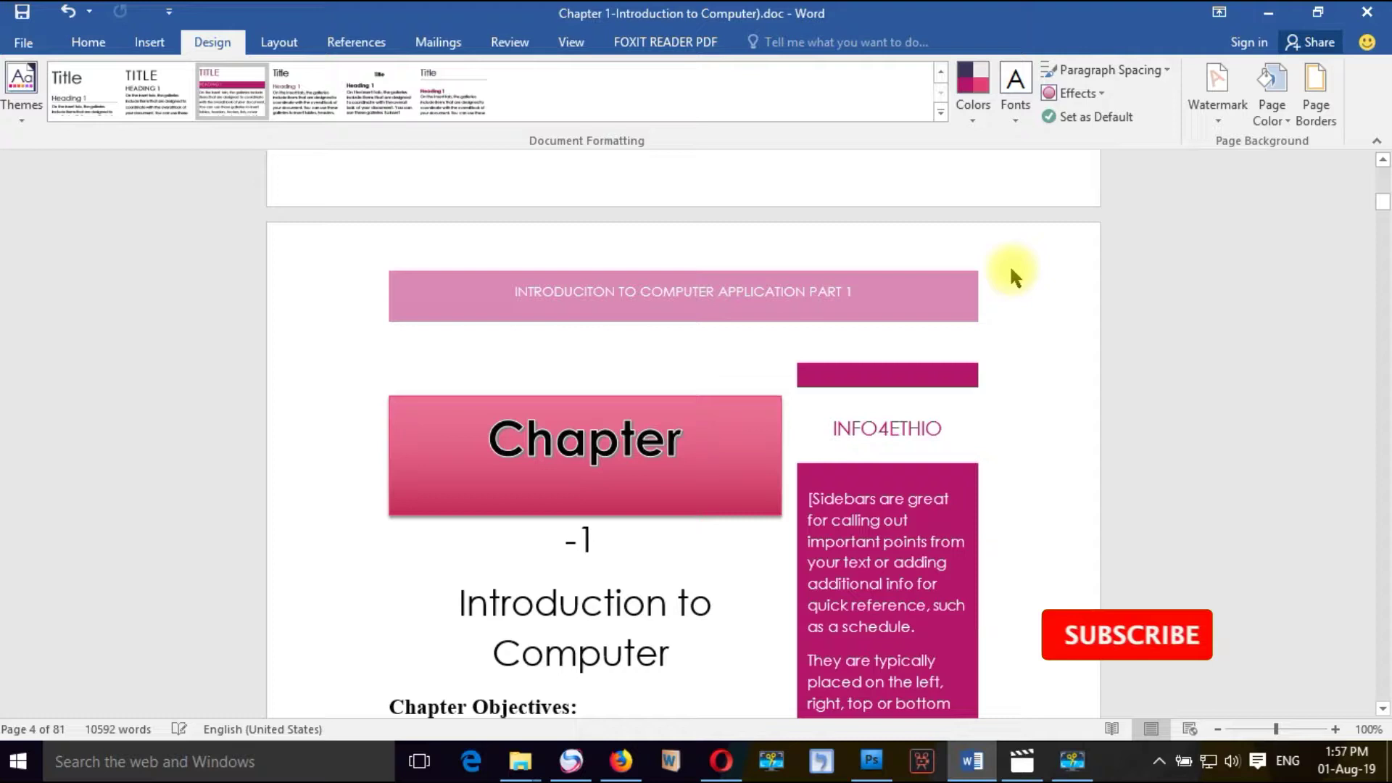
# Set the theme fonts to the Candara font pairing
pyautogui.click(1016, 110)
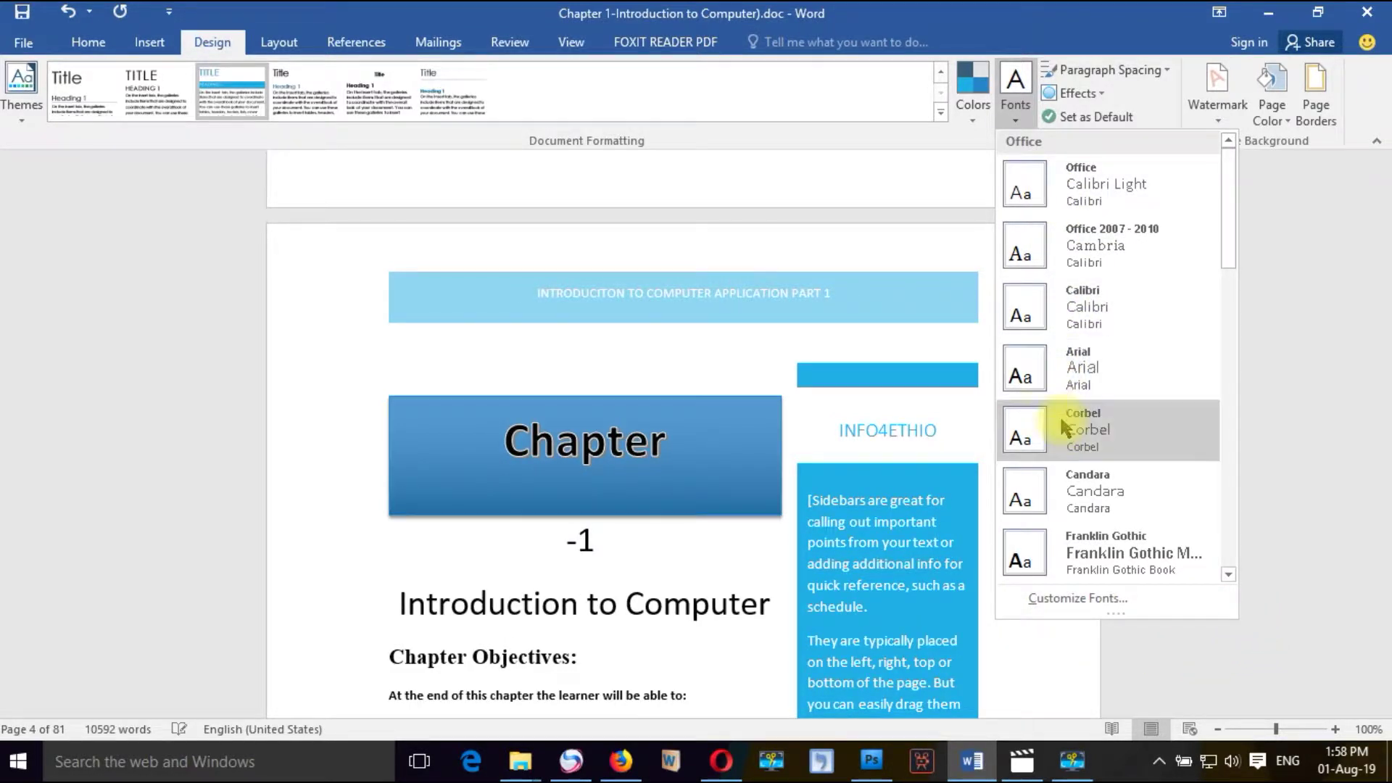
pyautogui.scroll(-3, 1063, 424)
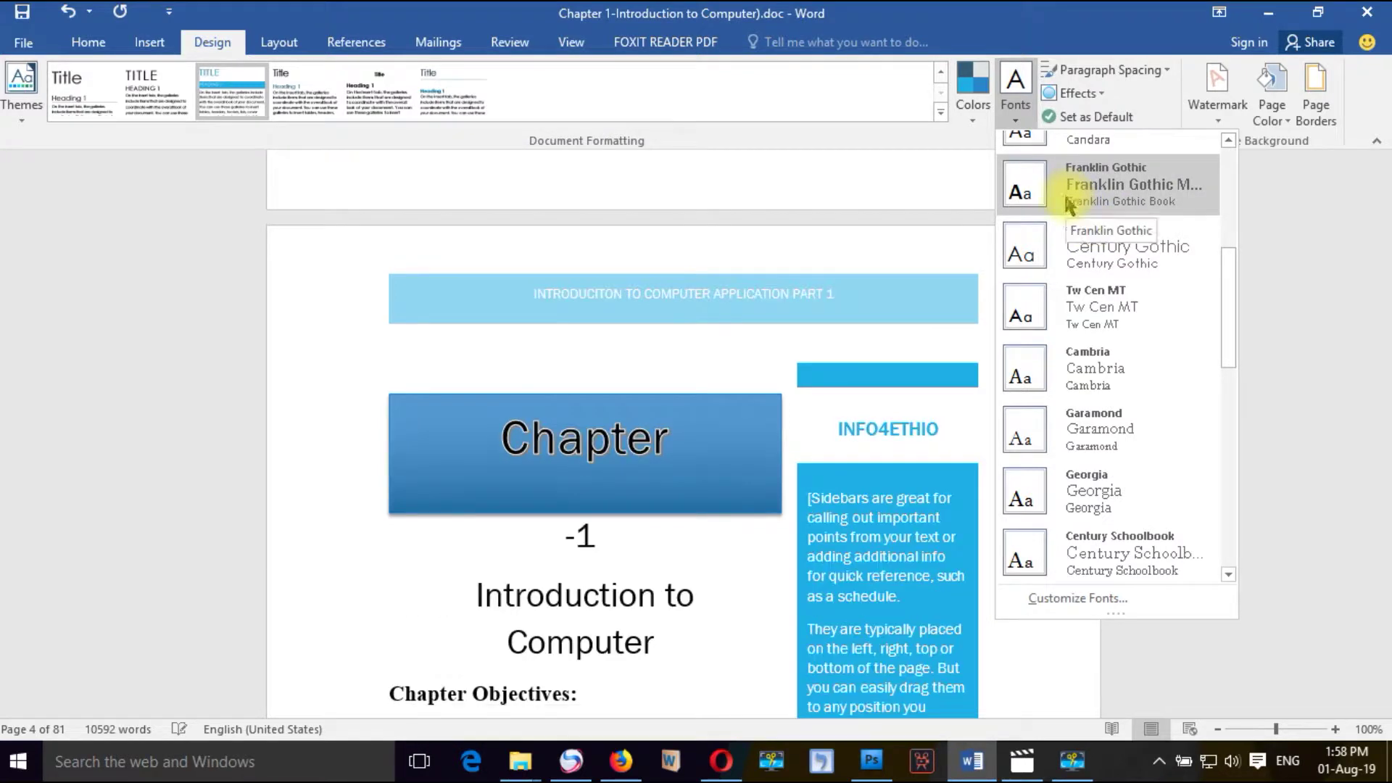
pyautogui.scroll(3, 1070, 205)
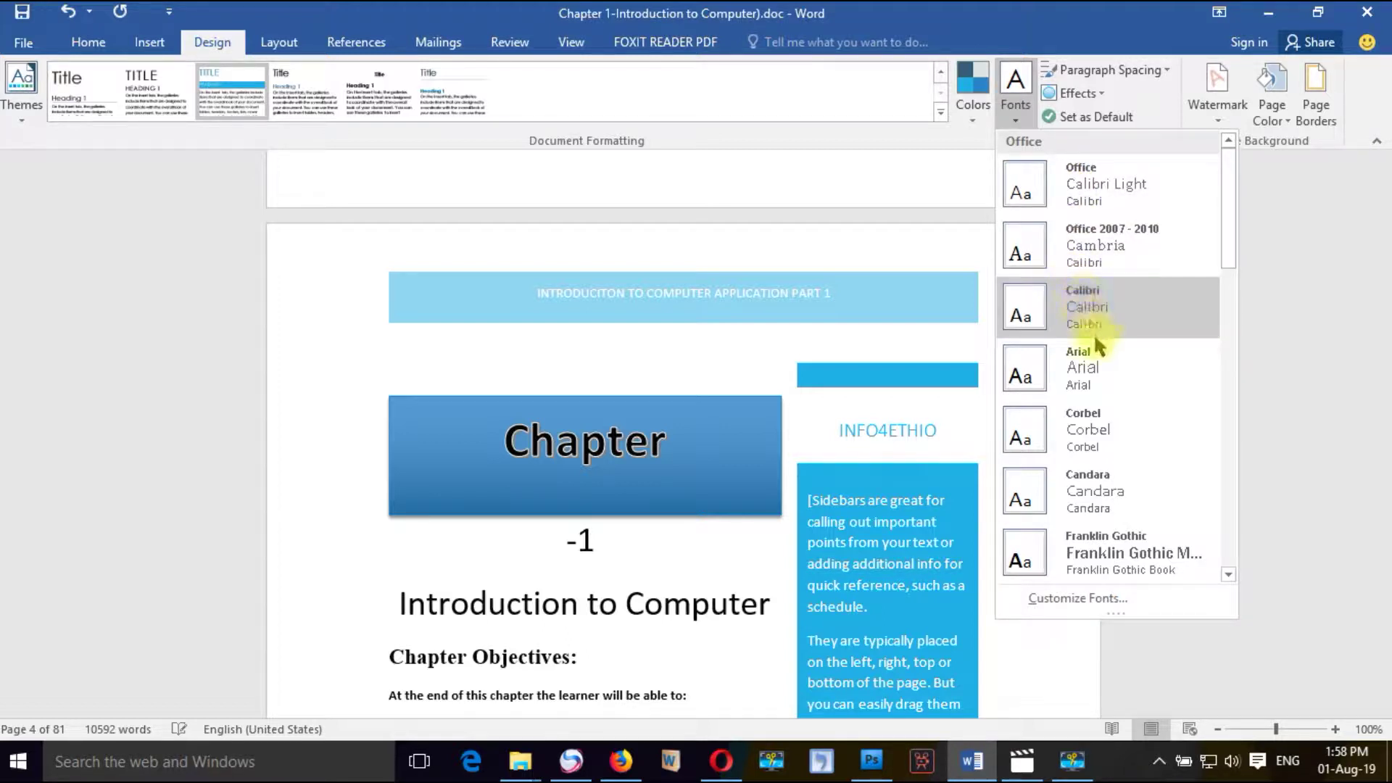
pyautogui.click(1088, 492)
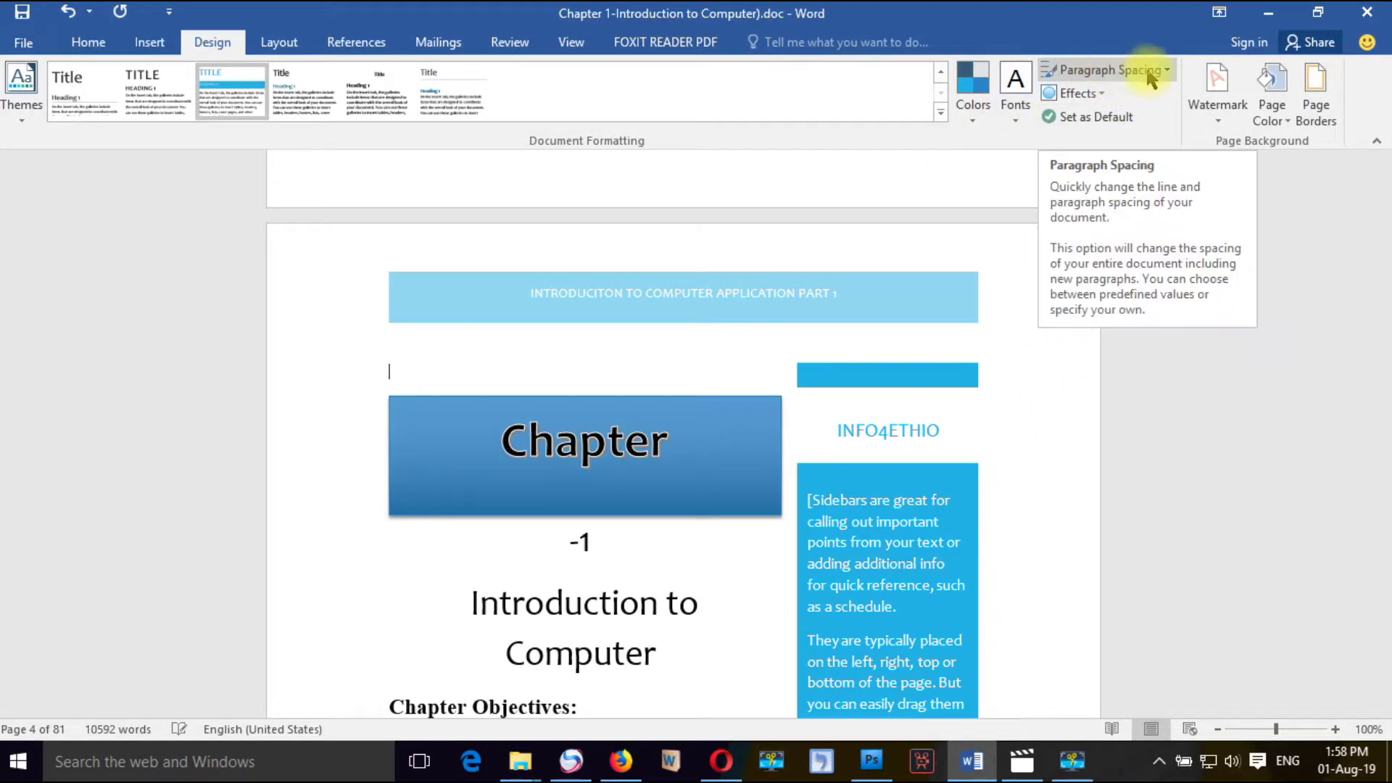
# Apply a built-in Paragraph Spacing option, lengthening the document to 99 pages
pyautogui.click(1167, 69)
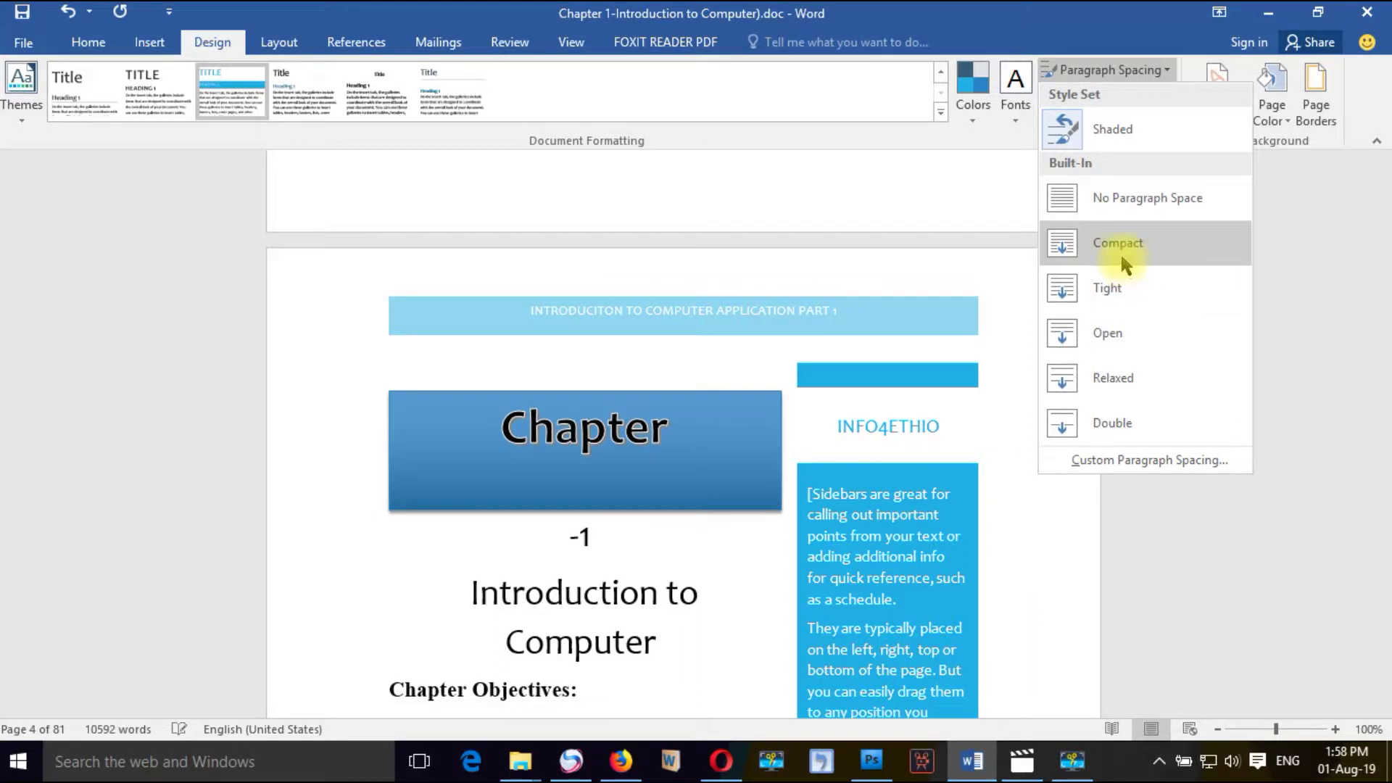
pyautogui.click(1276, 195)
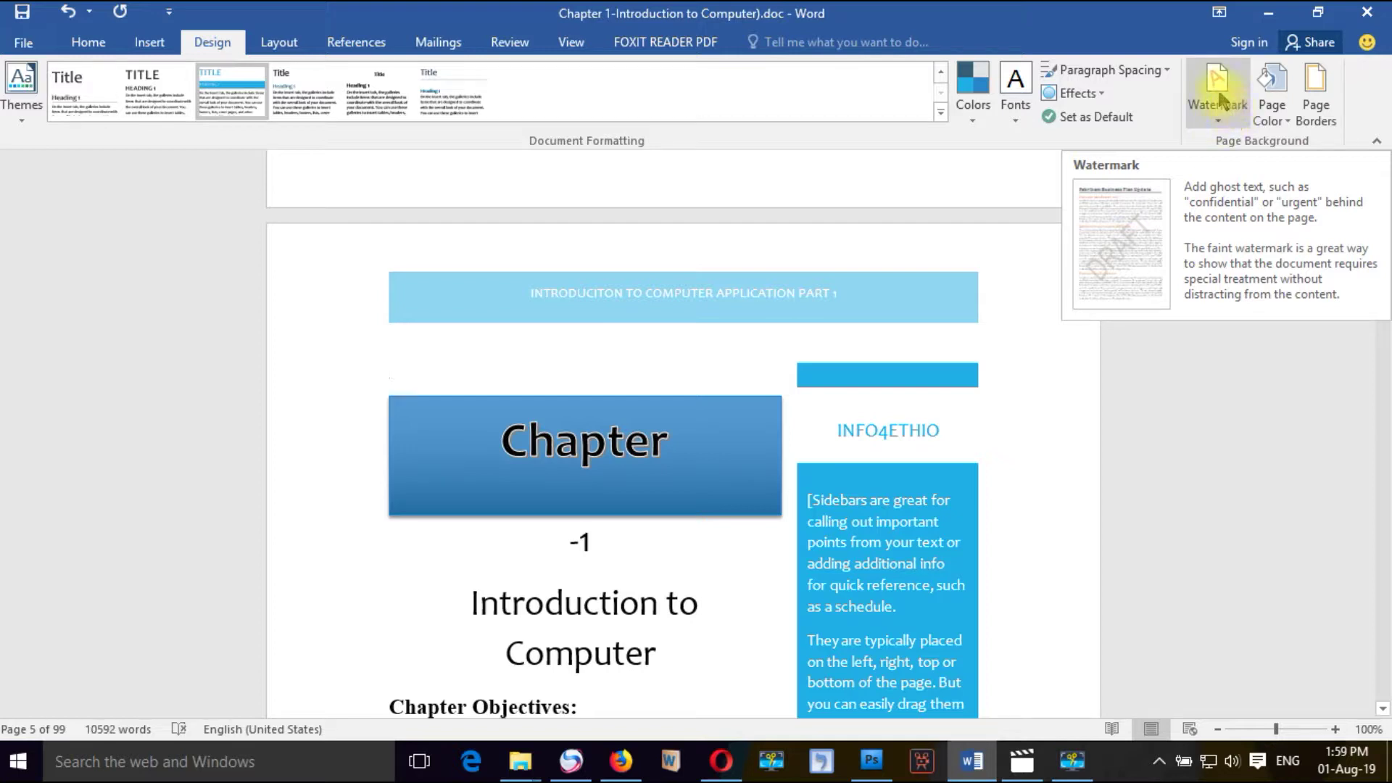
# Add a custom diagonal, semitransparent INFO4ETHIO text watermark and check it across the pages
pyautogui.click(1220, 122)
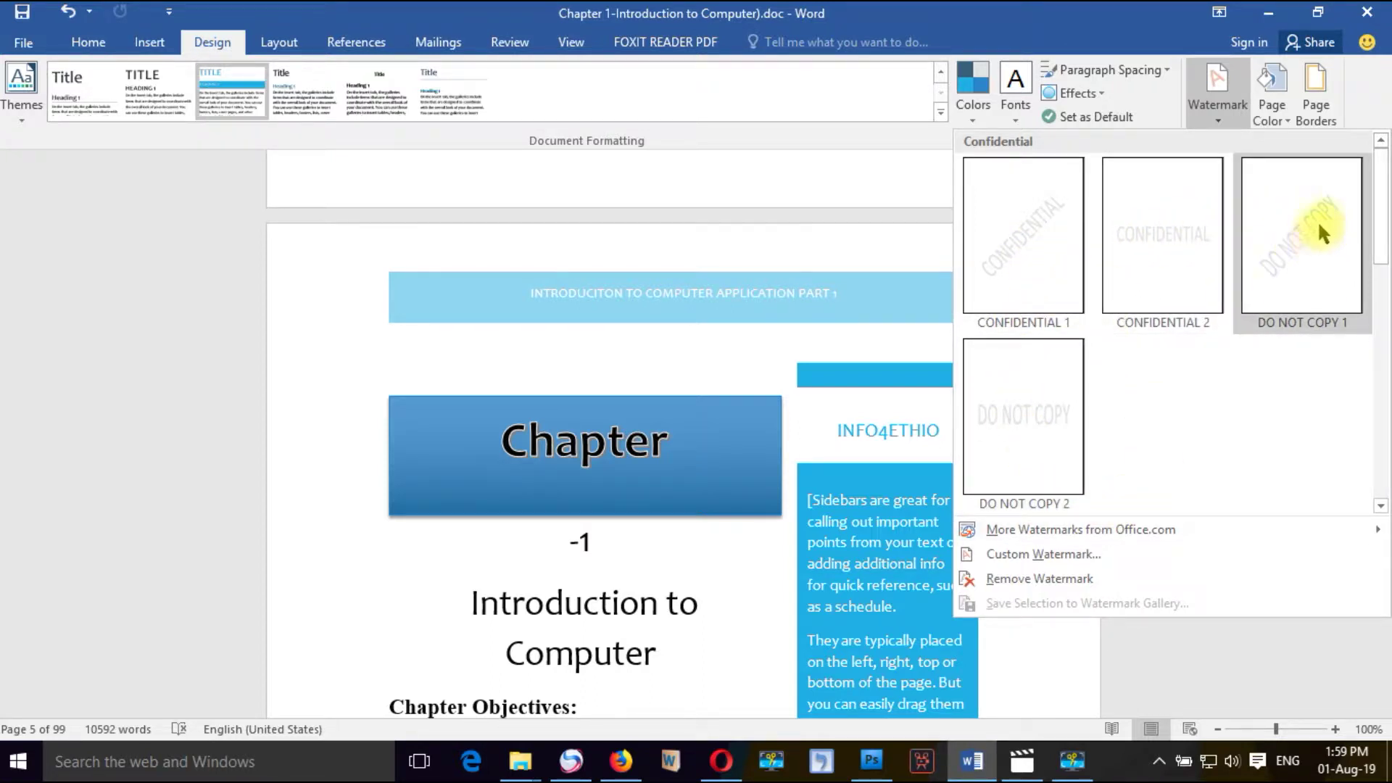
pyautogui.click(1035, 555)
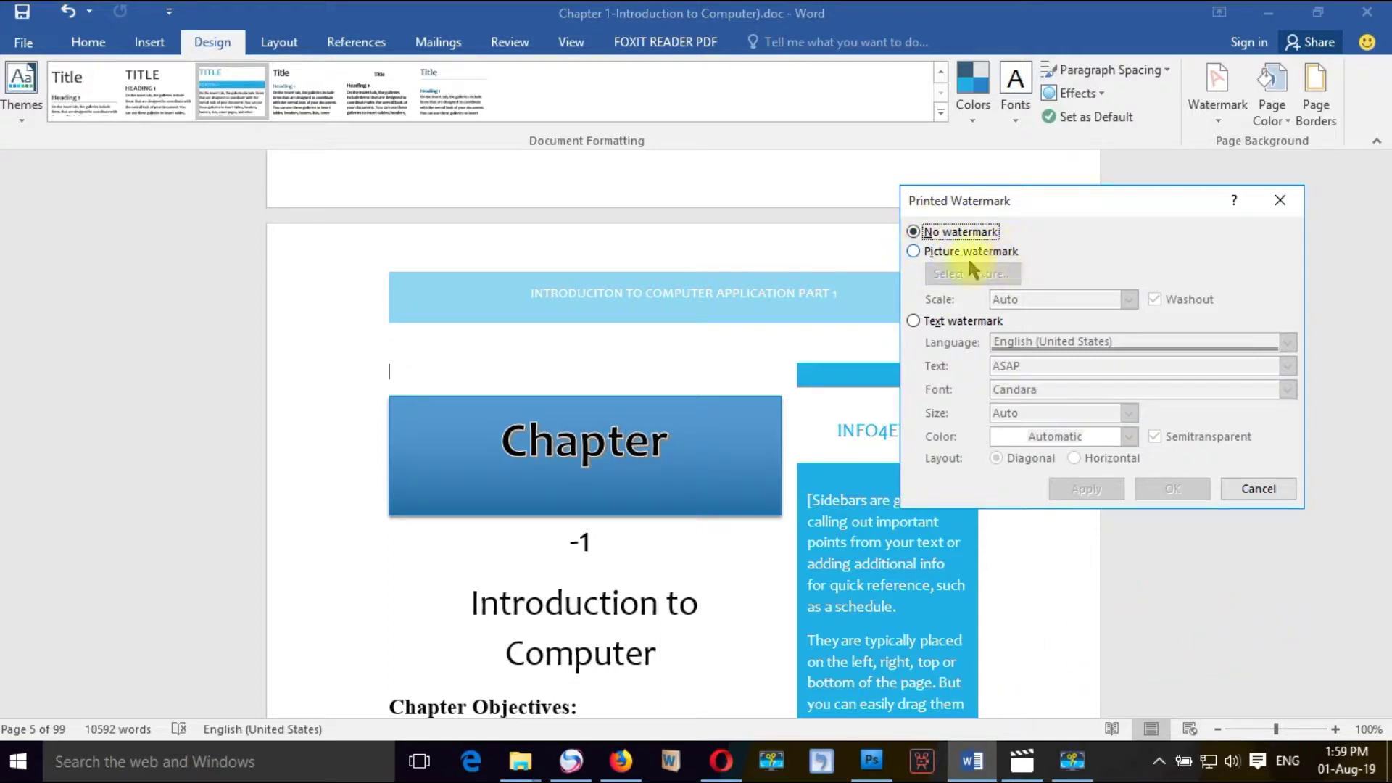
pyautogui.click(914, 321)
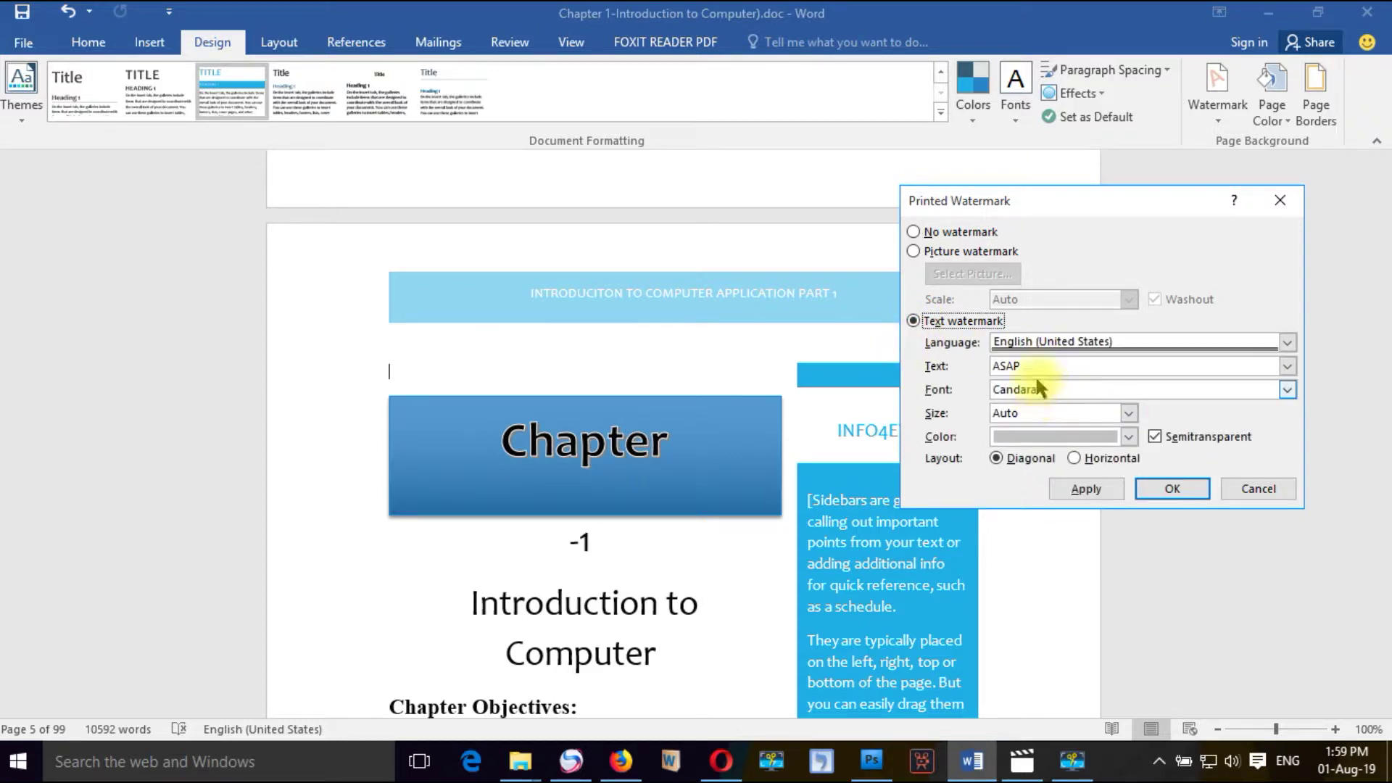
pyautogui.click(1006, 367)
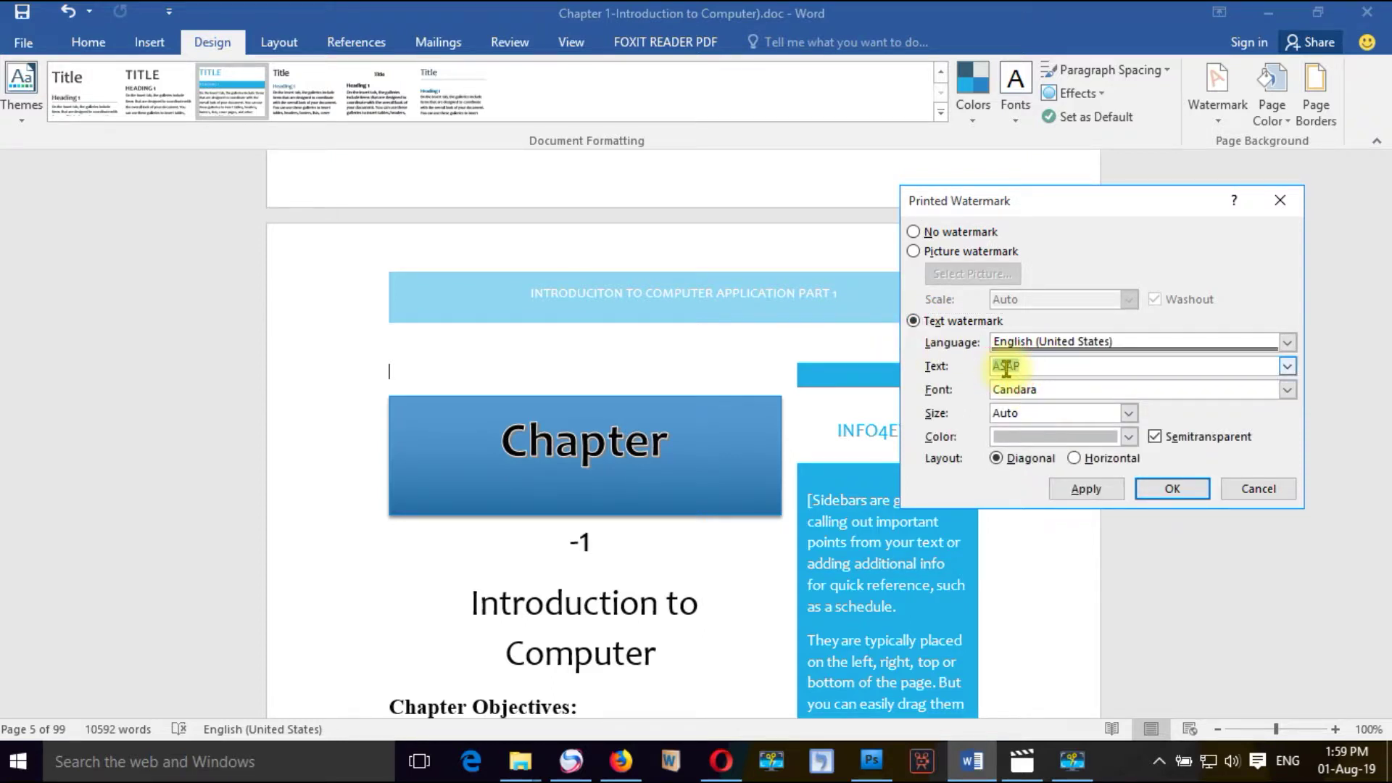
pyautogui.write('INFO4ETHIO')
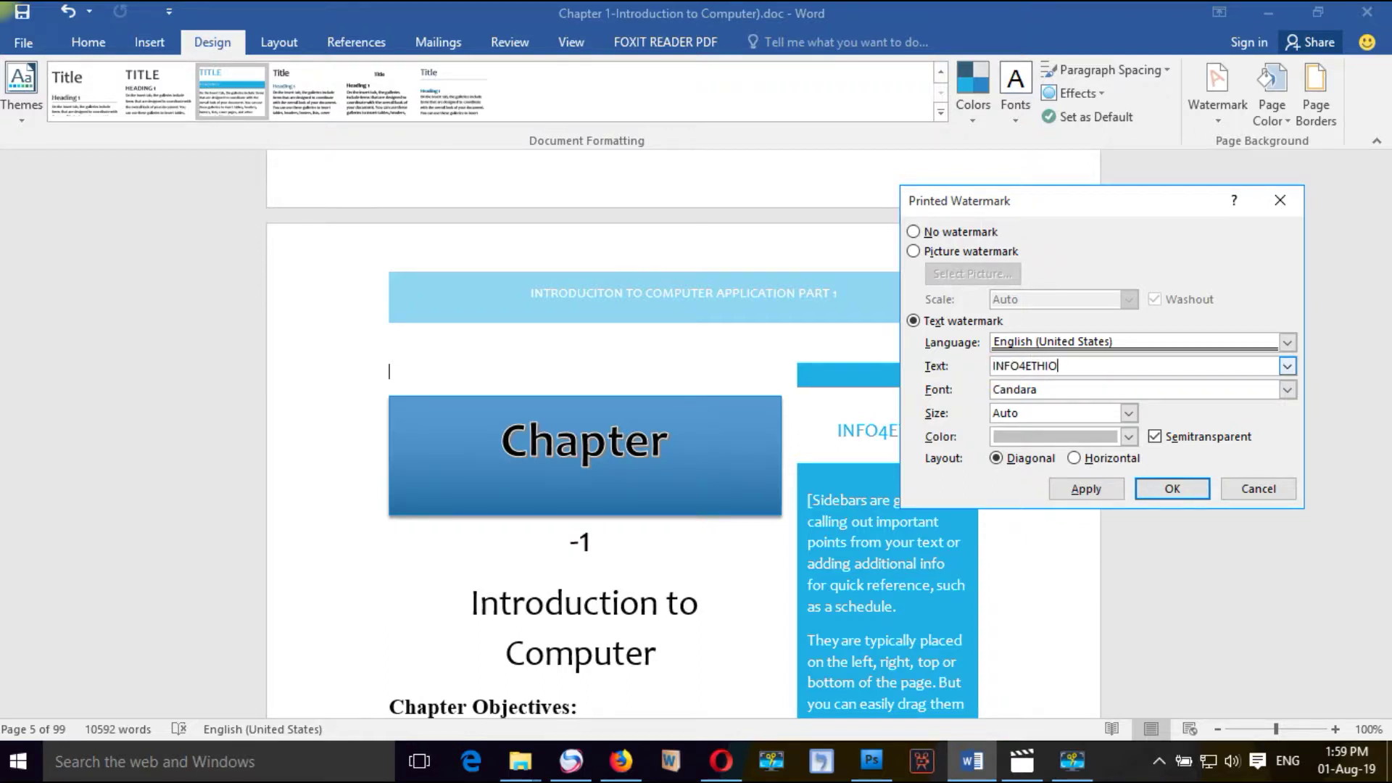
pyautogui.click(1172, 484)
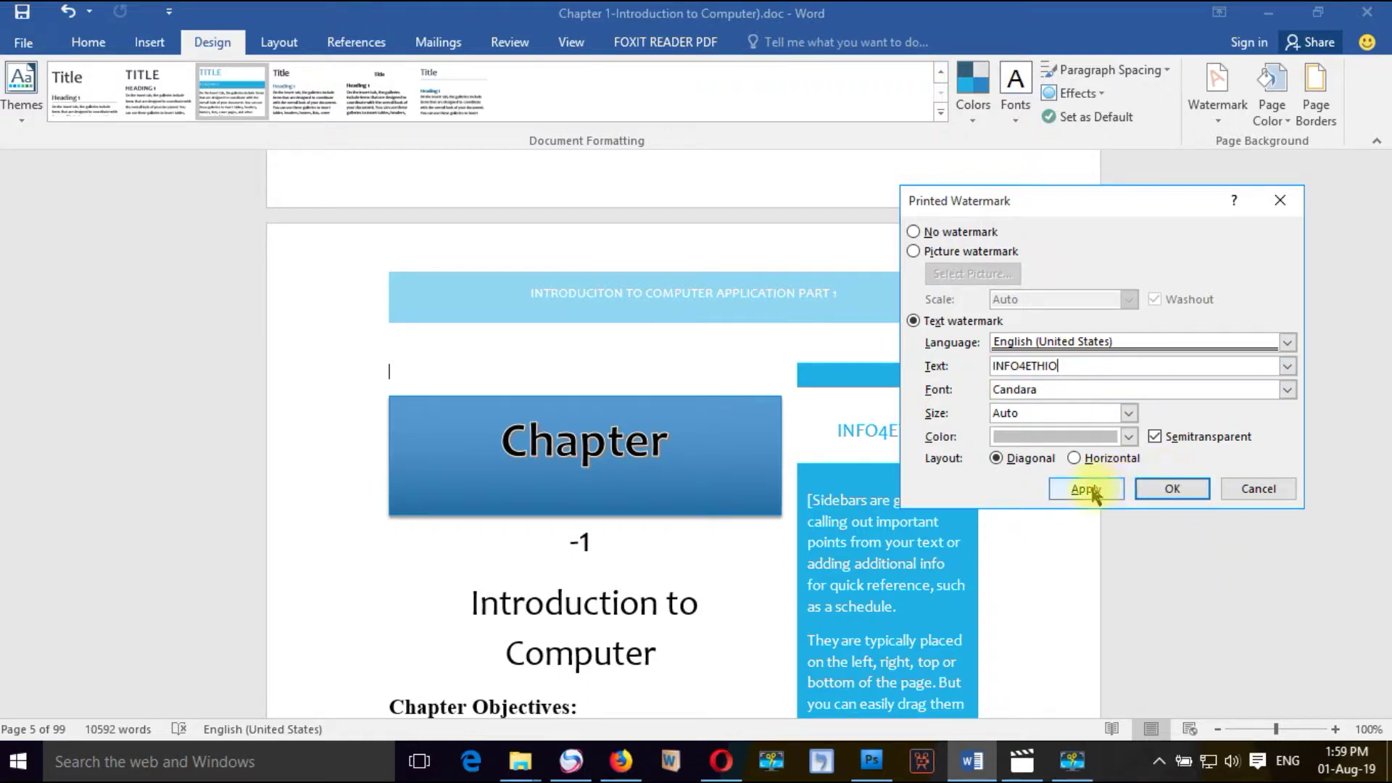
pyautogui.click(1121, 489)
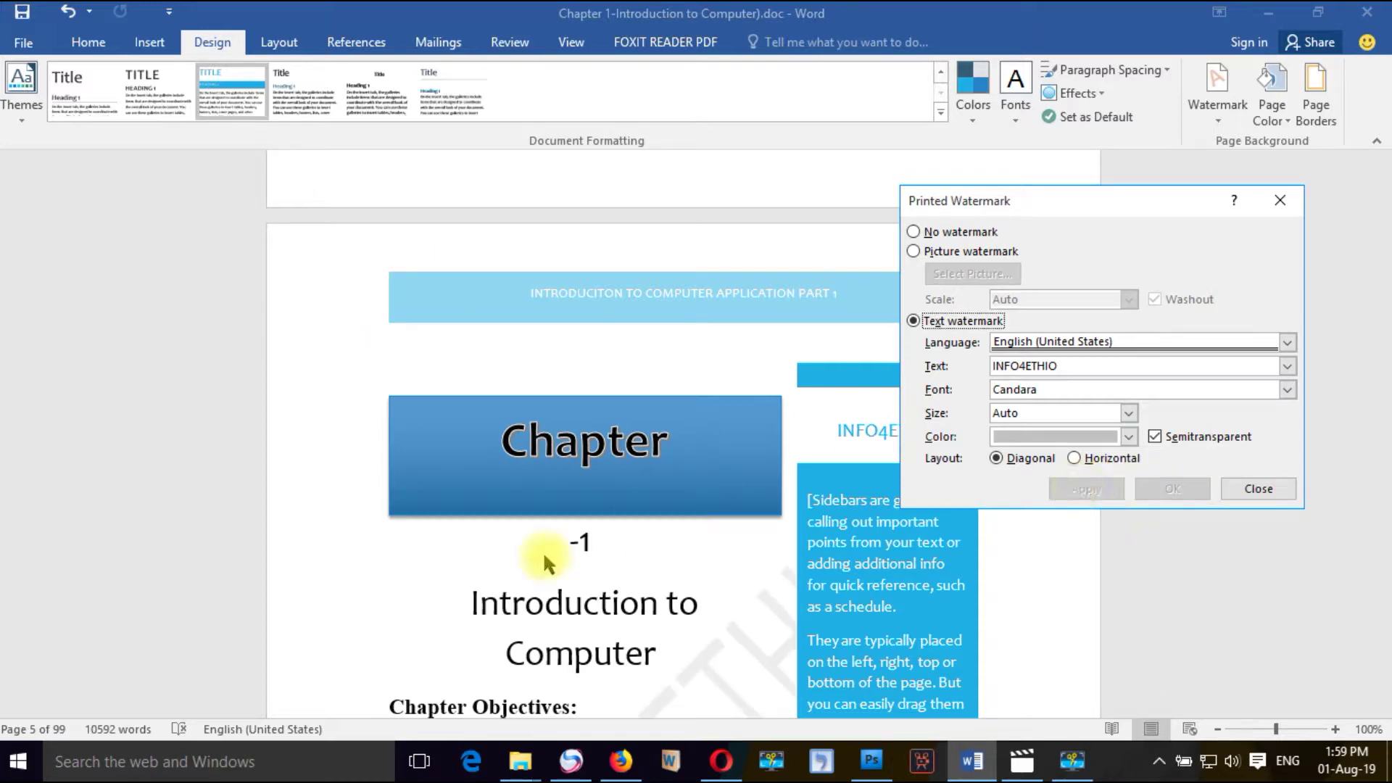
pyautogui.click(1258, 489)
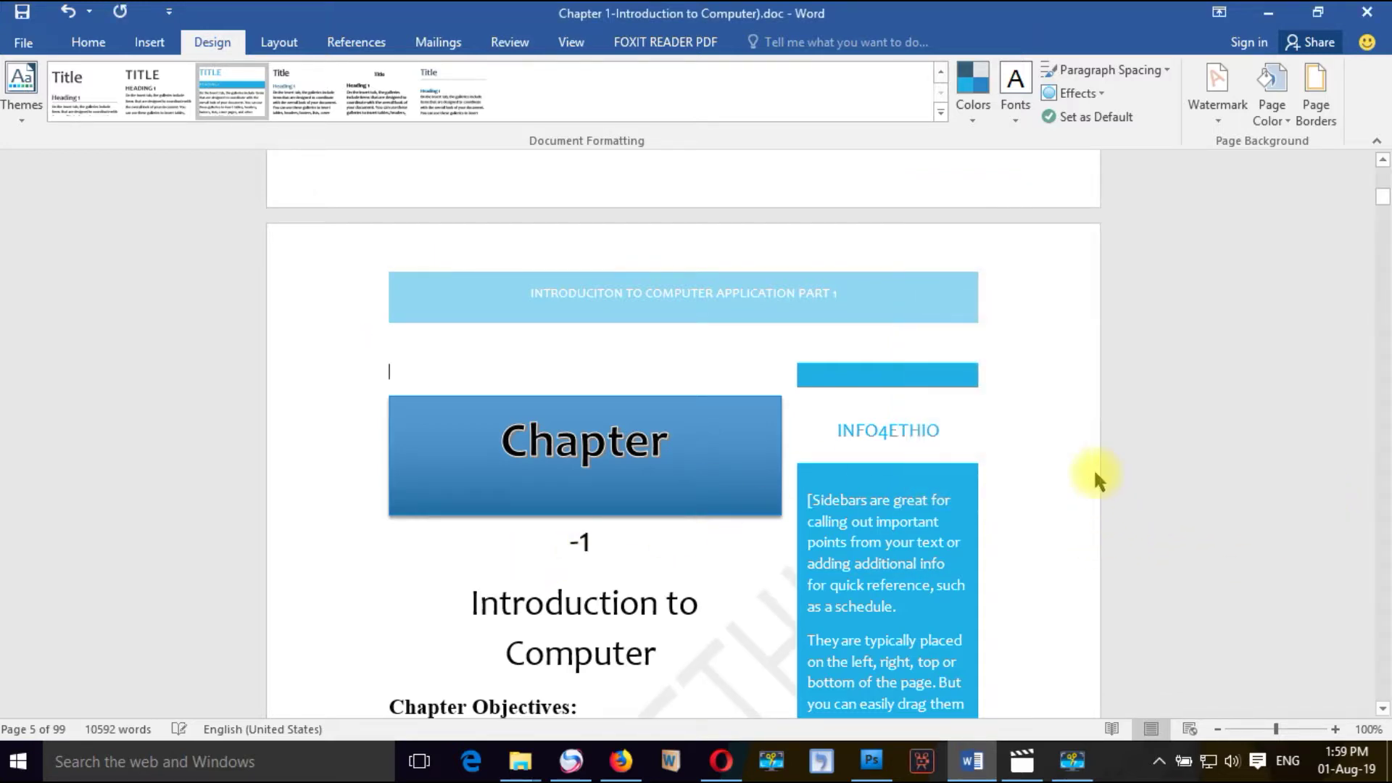
pyautogui.scroll(-5, 823, 544)
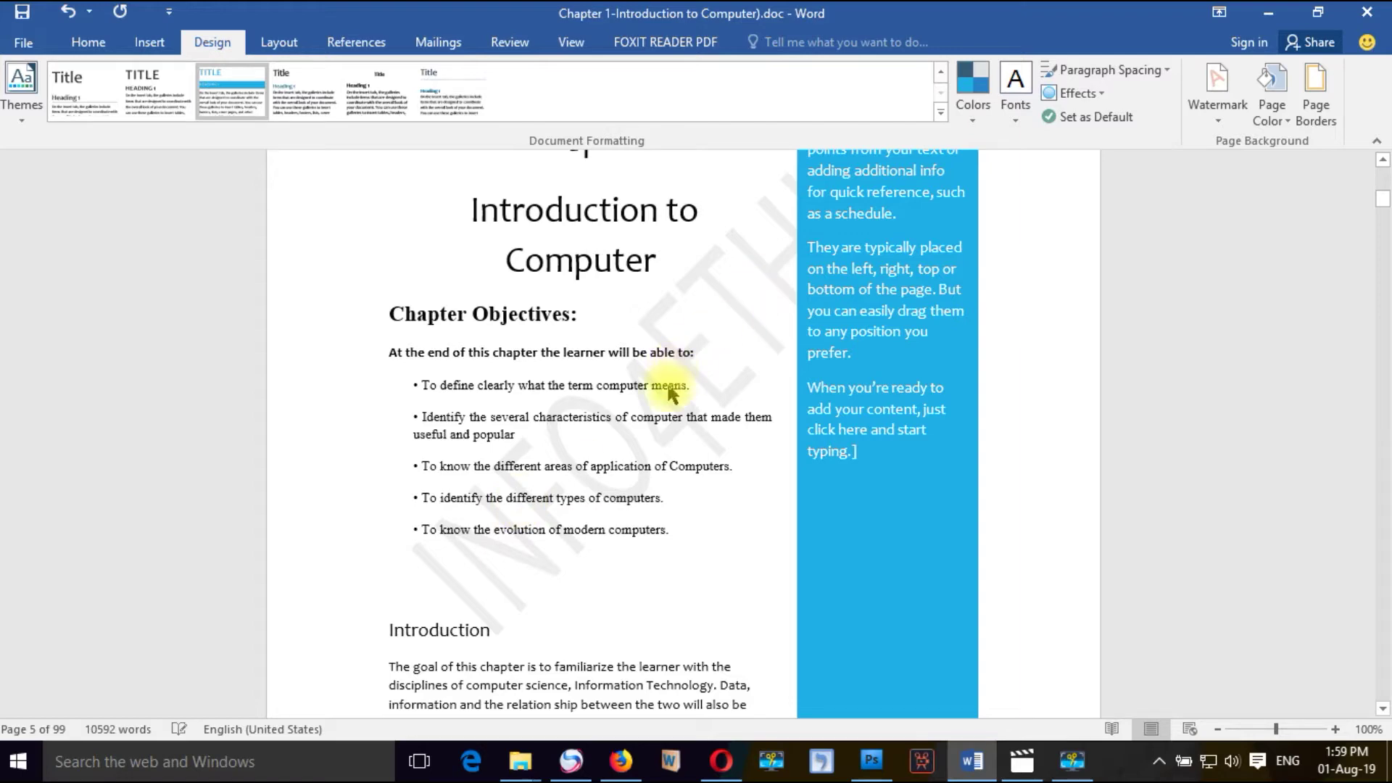
pyautogui.scroll(-9, 728, 476)
pyautogui.scroll(-5, 739, 478)
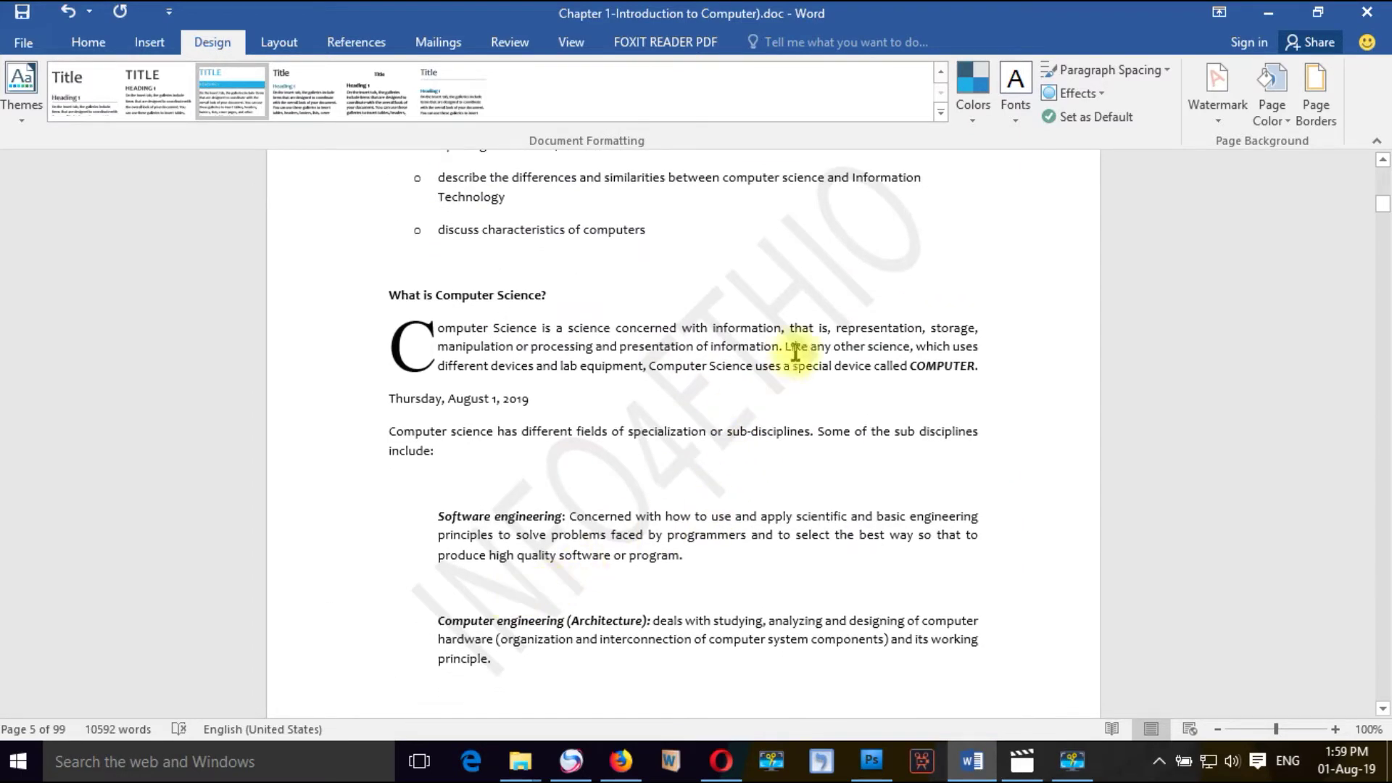
pyautogui.scroll(2, 797, 461)
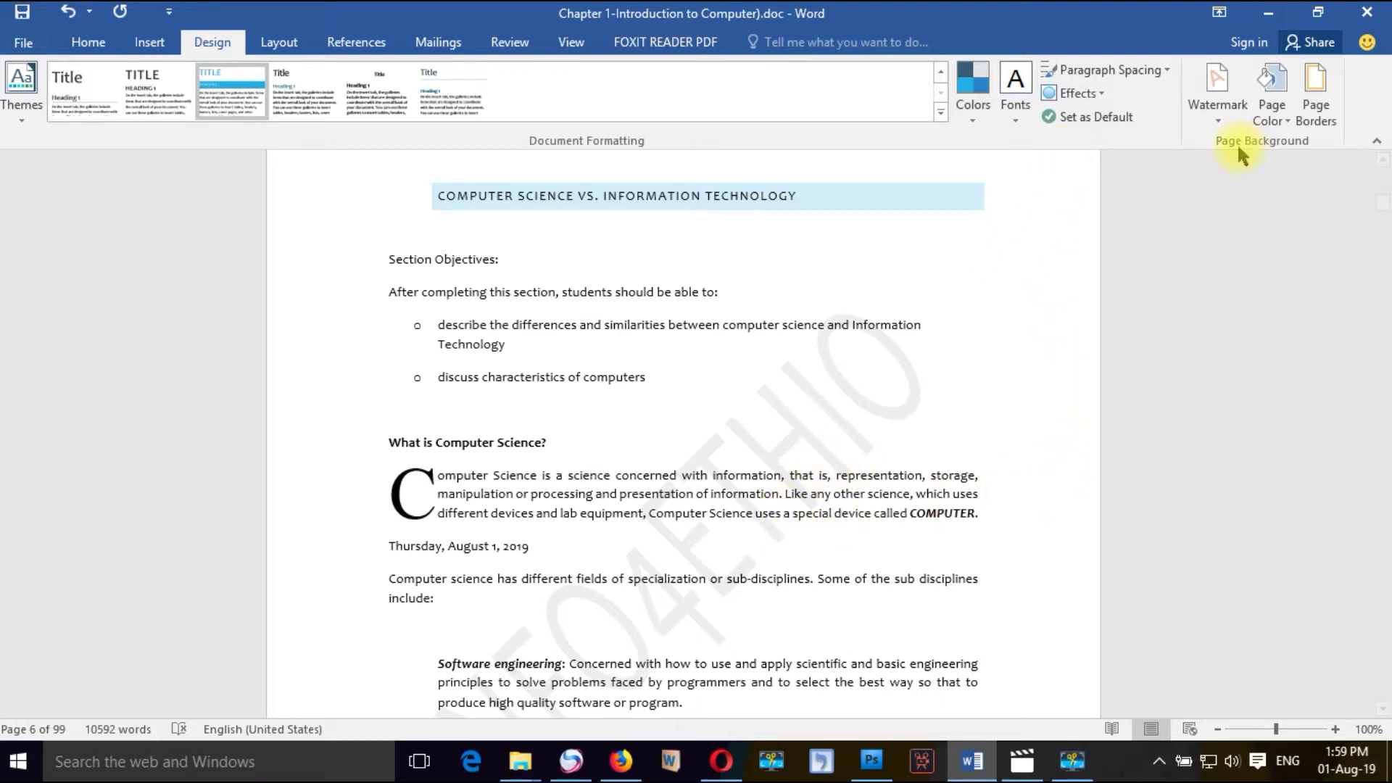
# Set the page colour to light cyan and review the tinted pages
pyautogui.click(1287, 124)
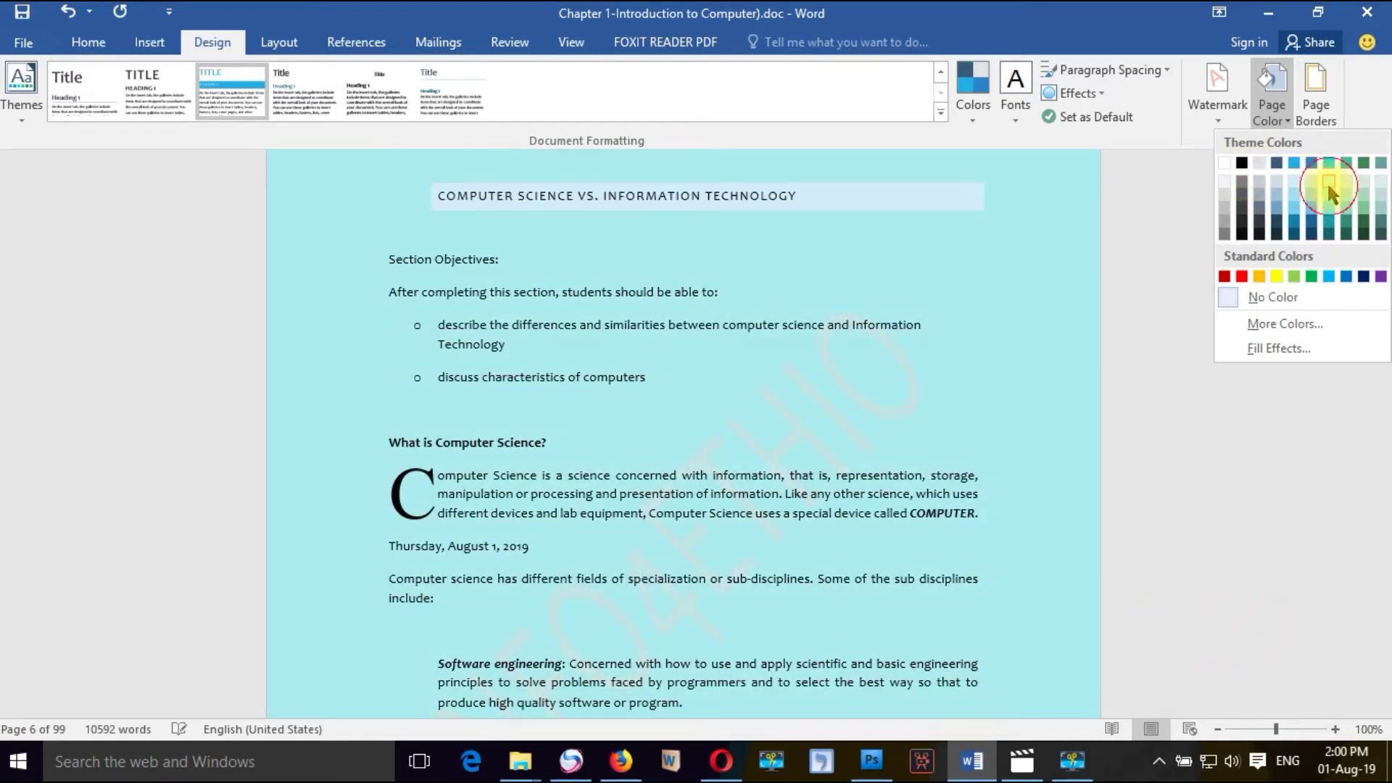
pyautogui.click(1329, 191)
pyautogui.scroll(-20, 731, 374)
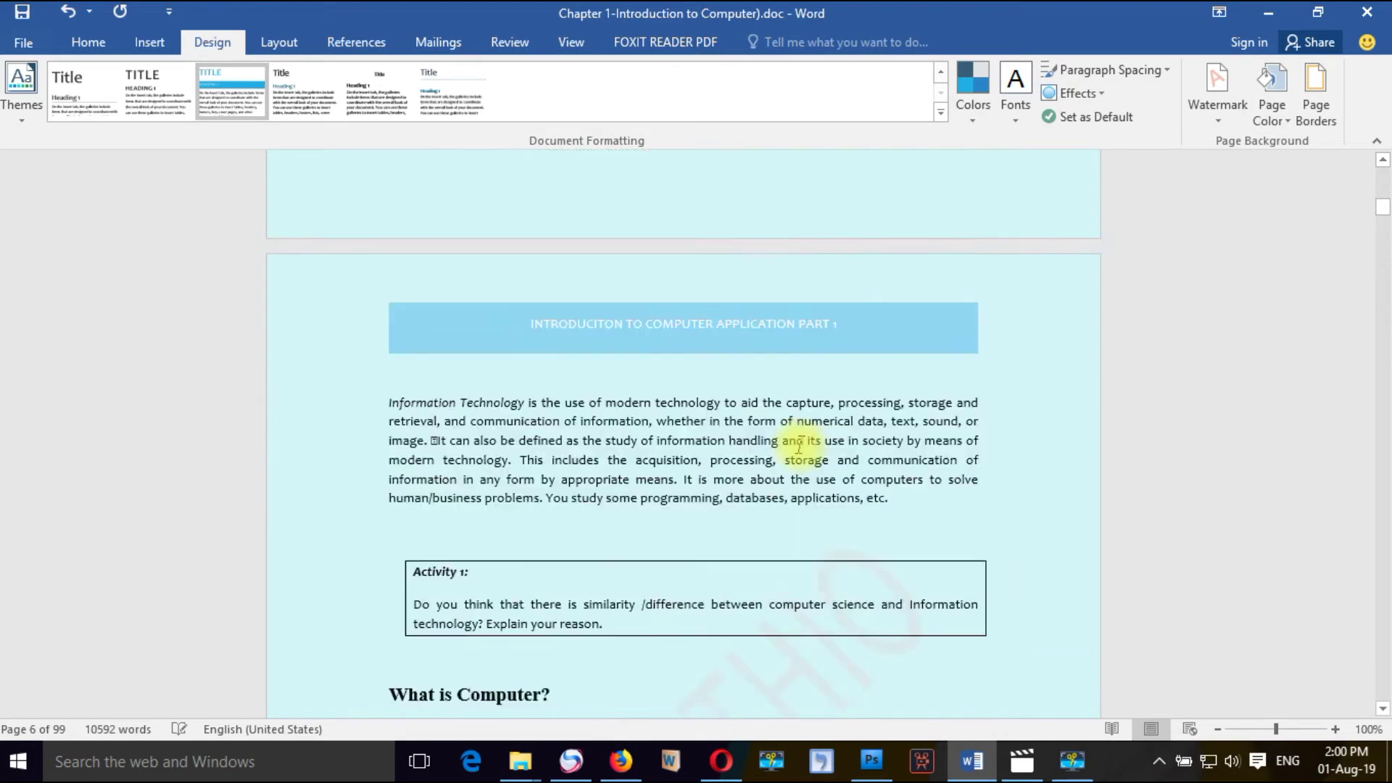
pyautogui.scroll(-8, 812, 448)
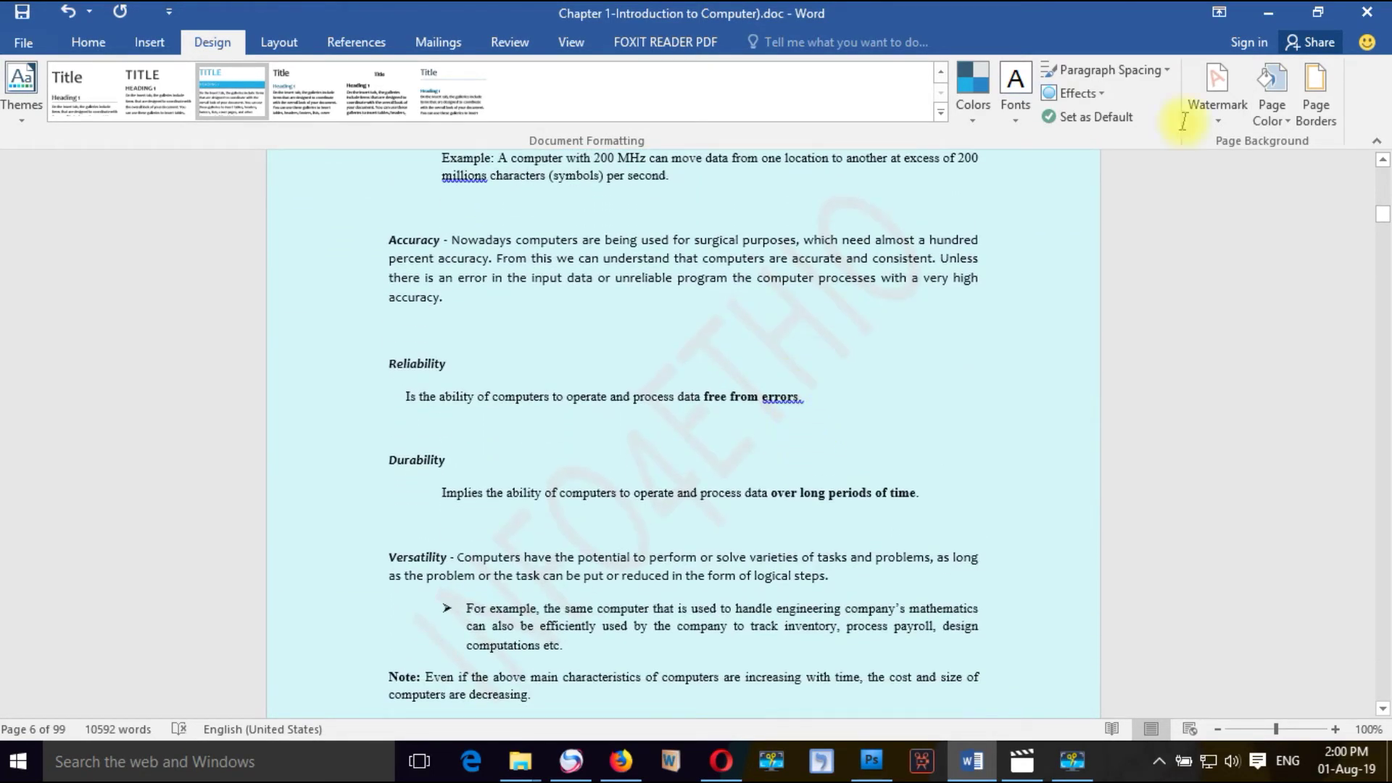
pyautogui.click(1317, 121)
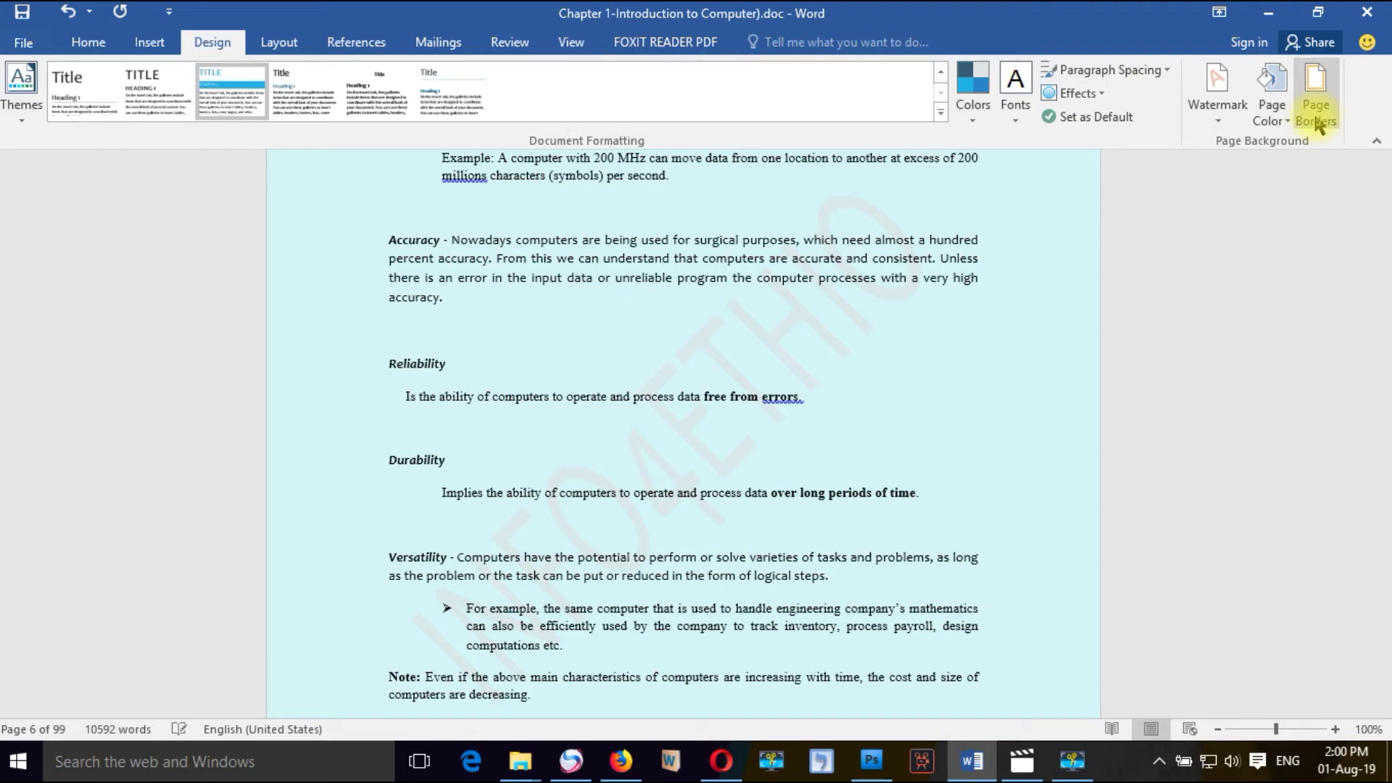